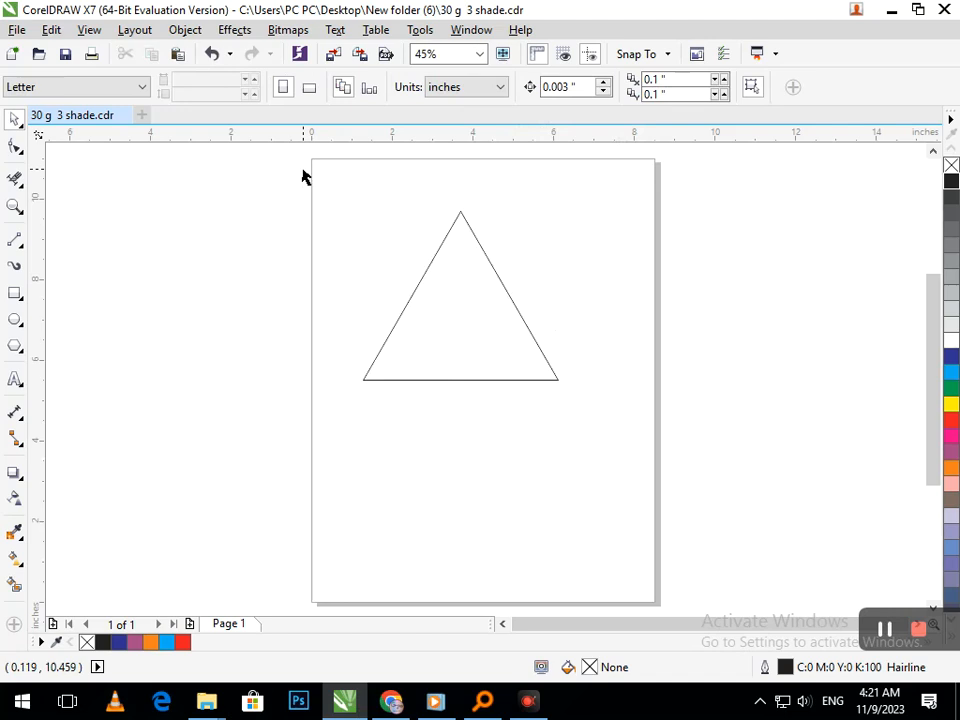
# Scale the triangle to about 4.46 by 3.86 inches and convert it to curves.
pyautogui.scroll(2, 476, 230)
pyautogui.click(500, 479)
pyautogui.moveTo(274, 500); pyautogui.dragTo(287, 488)
pyautogui.click(401, 491)
pyautogui.click(400, 482)
pyautogui.moveTo(400, 482); pyautogui.dragTo(407, 487)
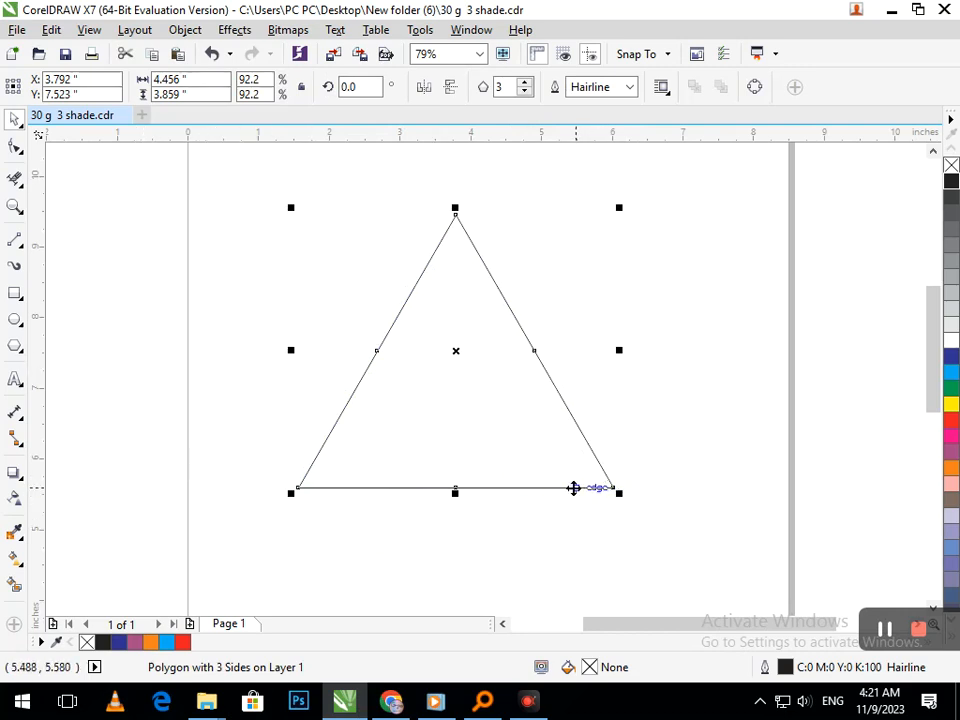
pyautogui.hotkey('ctrl', 'q')
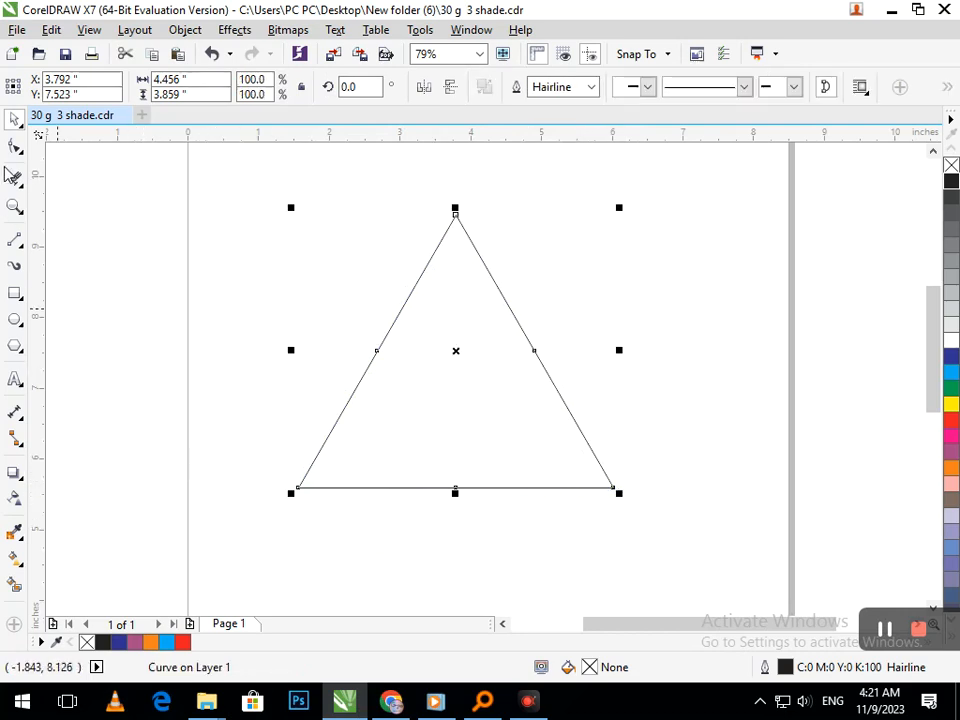
# Break the triangle's outline apart at the lower-right corner and delete the loose node so the right side opens.
pyautogui.click(12, 148)
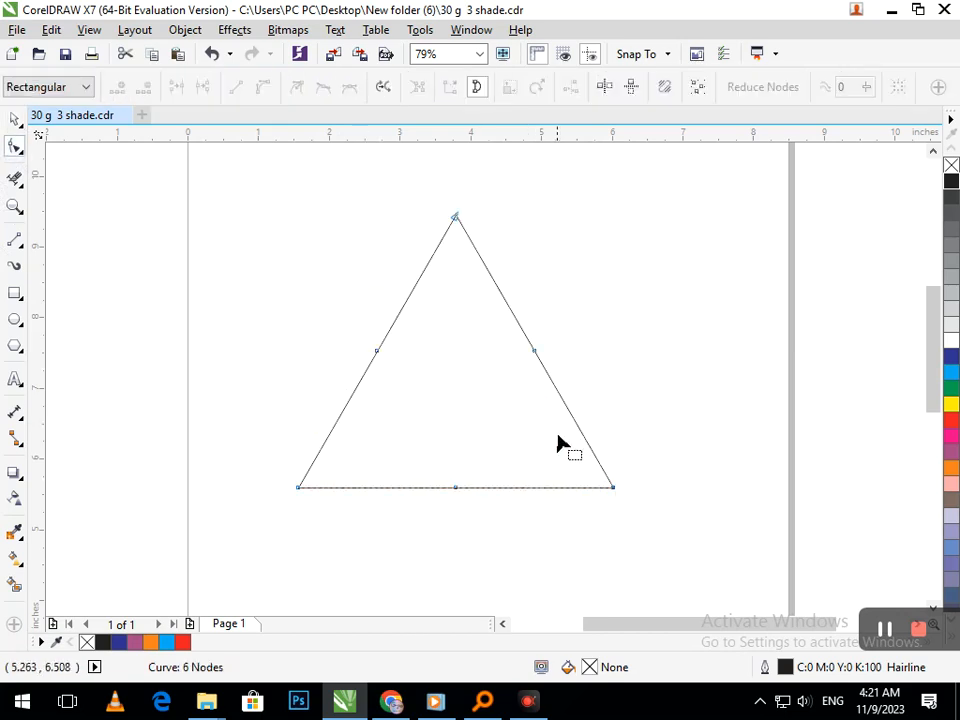
pyautogui.scroll(5, 640, 505)
pyautogui.rightClick(488, 458)
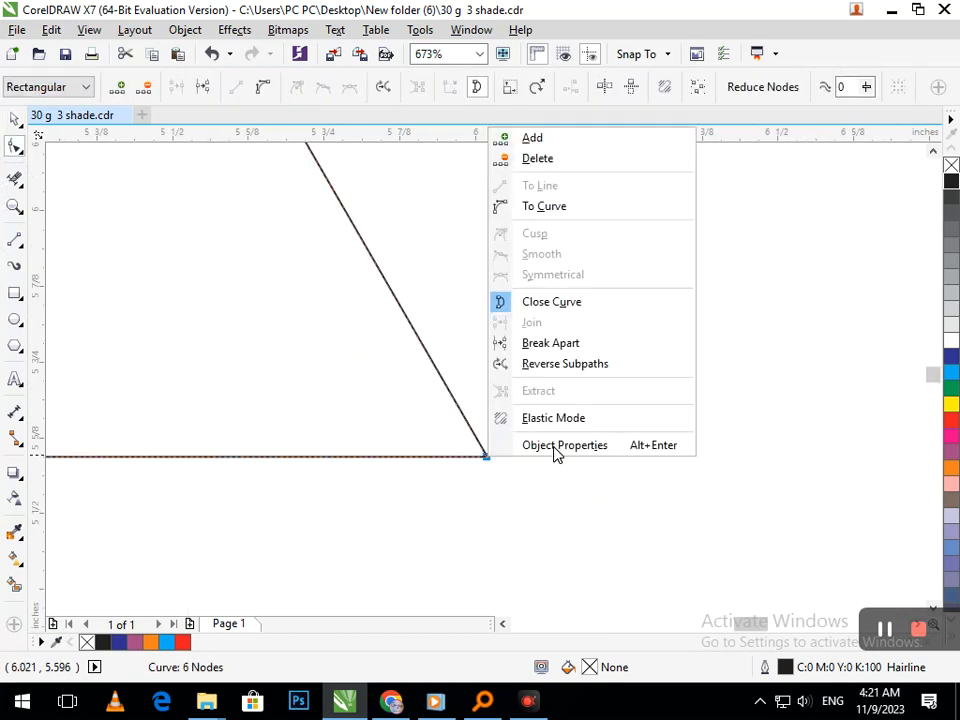
pyautogui.click(548, 341)
pyautogui.click(476, 461)
pyautogui.scroll(5, 462, 460)
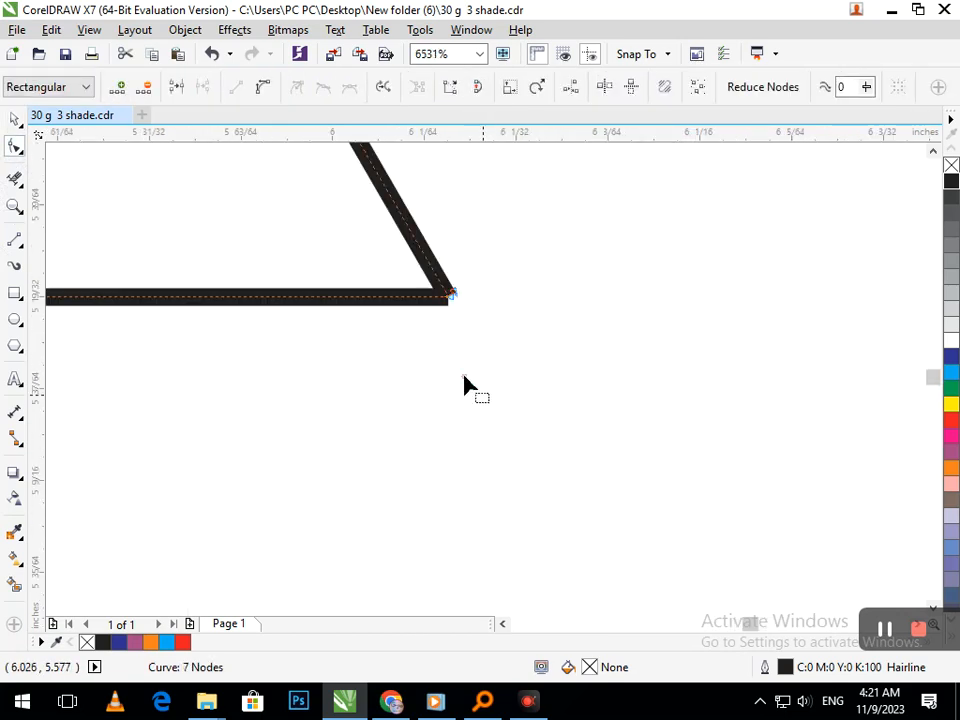
pyautogui.moveTo(448, 306)
pyautogui.mouseDown()
pyautogui.moveTo(412, 314)
pyautogui.moveTo(432, 300)
pyautogui.mouseUp()
pyautogui.click(448, 307)
pyautogui.press('Delete')
pyautogui.scroll(-5, 481, 378)
pyautogui.scroll(-5, 481, 378)
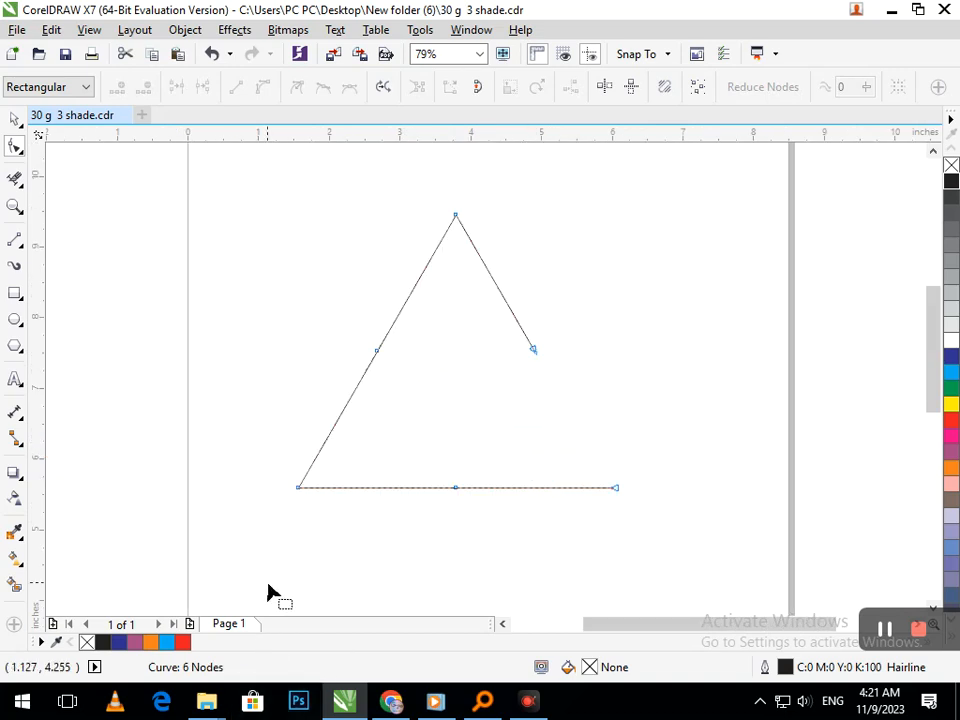
# Delete the base's middle node and bend the base segment into an upward arc.
pyautogui.click(454, 490)
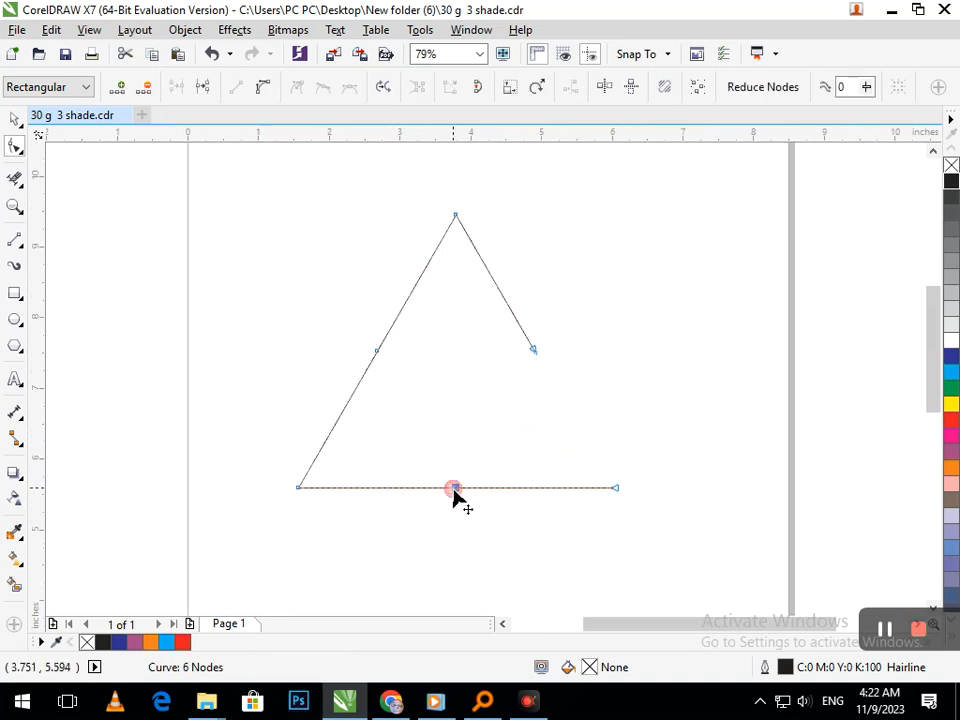
pyautogui.press('Delete')
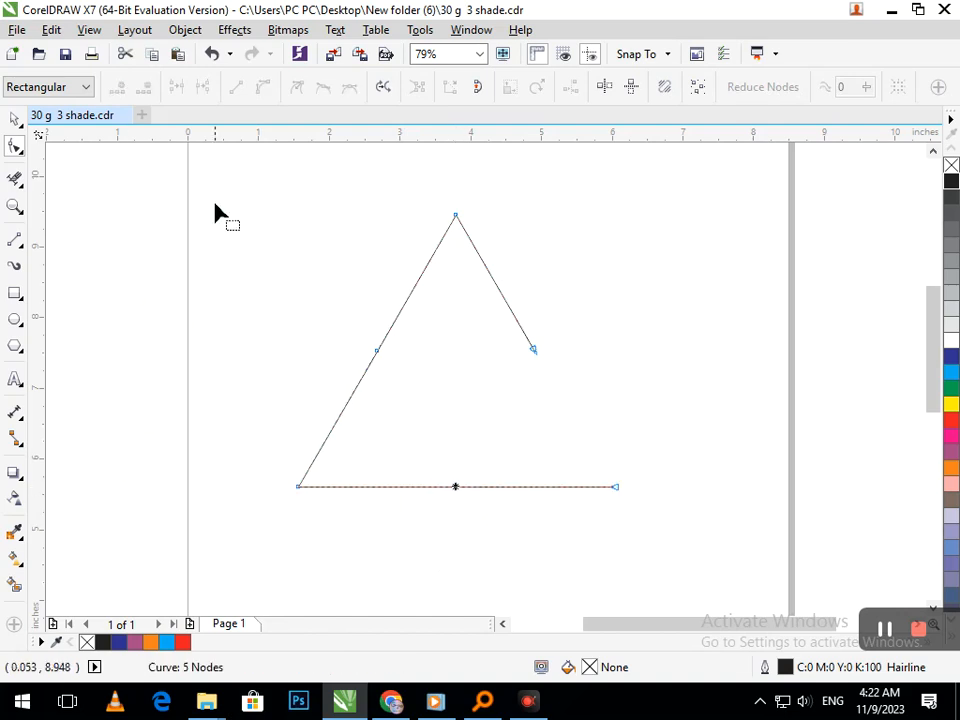
pyautogui.click(585, 486)
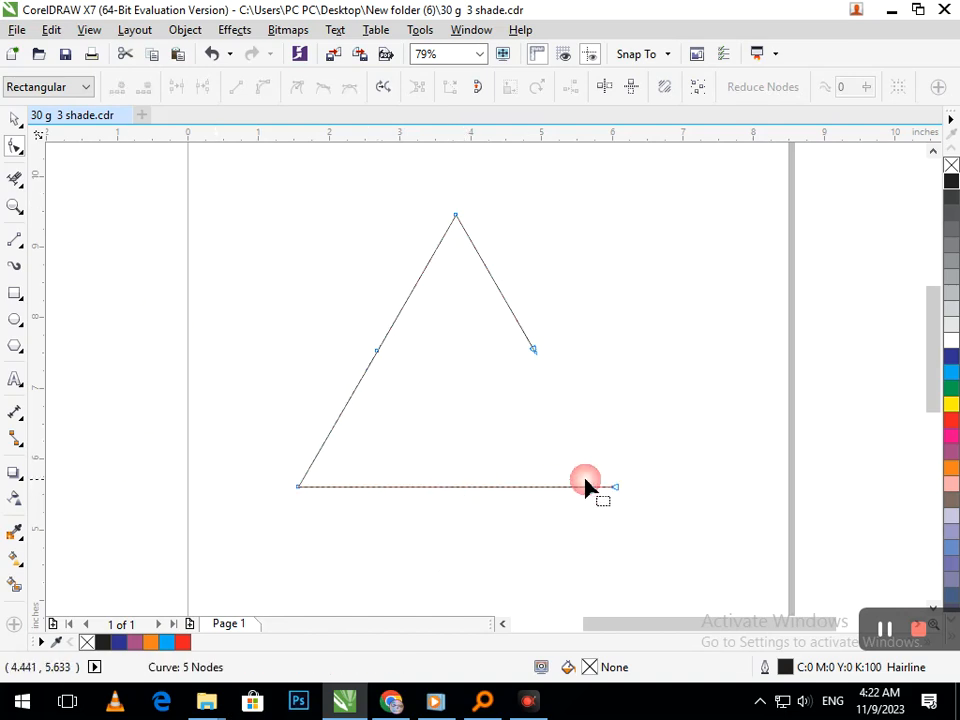
pyautogui.click(462, 488)
pyautogui.click(263, 88)
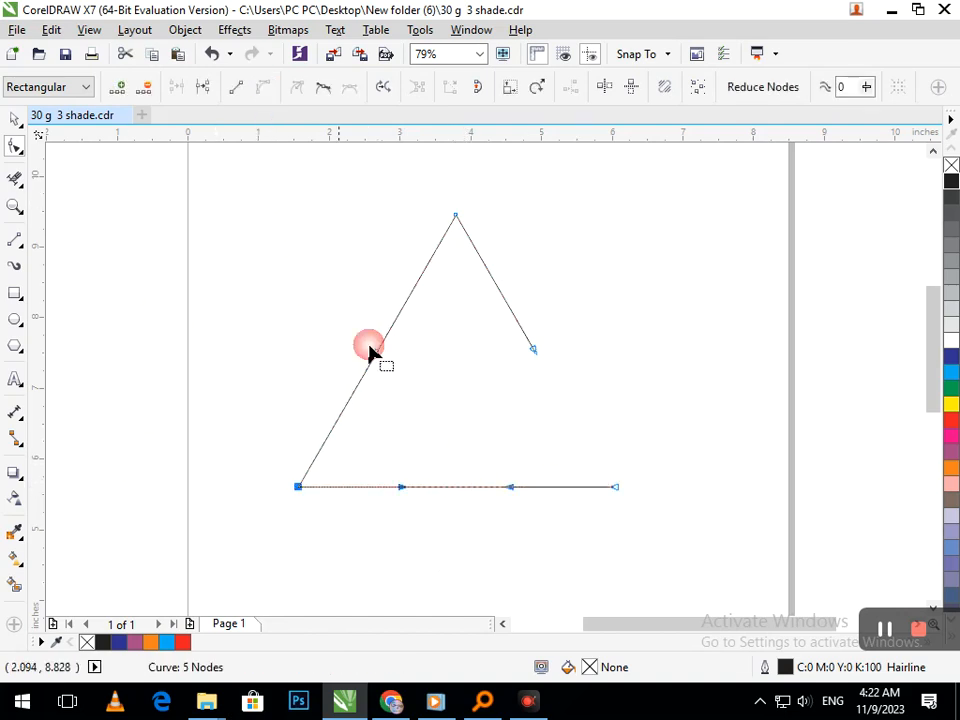
pyautogui.moveTo(466, 487); pyautogui.dragTo(459, 442)
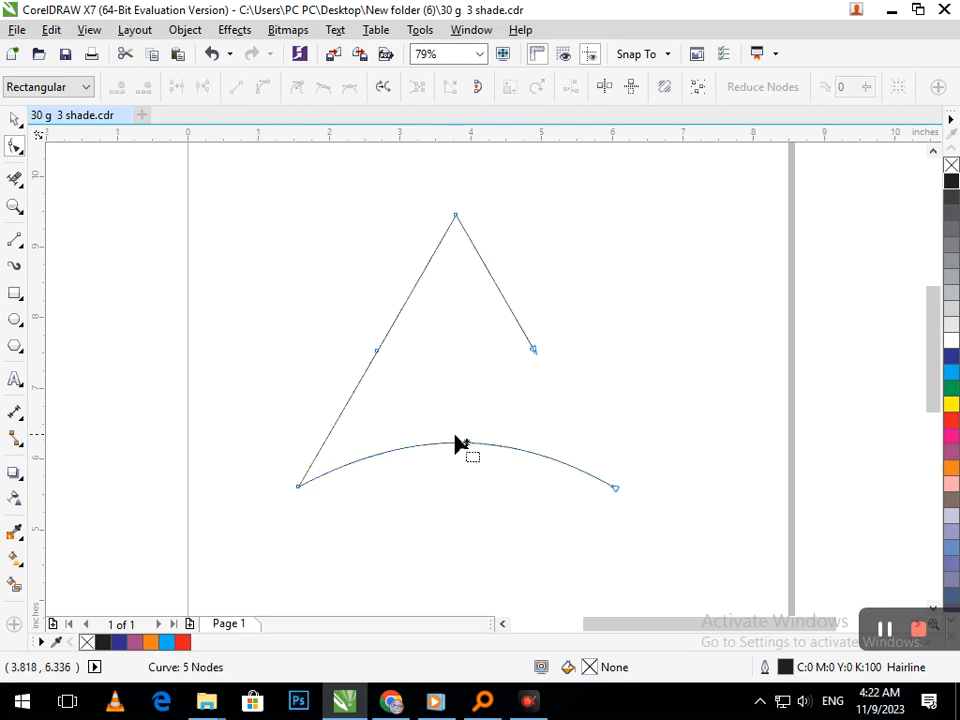
# Shift the arc's free end inward and delete the remaining right side, leaving the slanted line joined to a reshaped arc.
pyautogui.moveTo(615, 488); pyautogui.dragTo(516, 335)
pyautogui.click(535, 351)
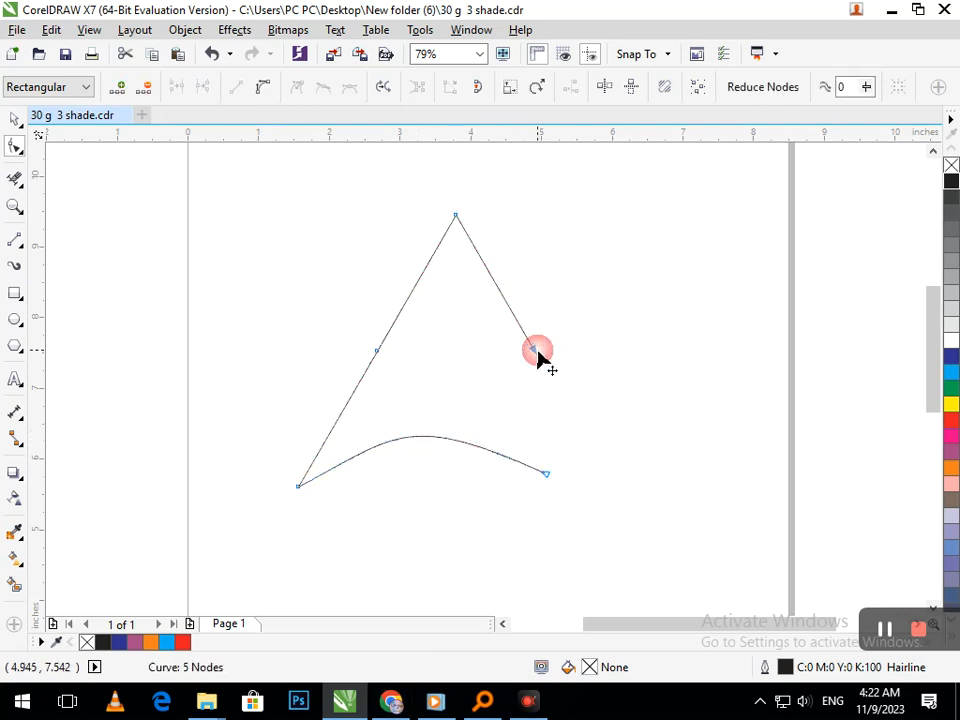
pyautogui.press('Delete')
pyautogui.click(545, 473)
pyautogui.moveTo(398, 437); pyautogui.dragTo(376, 442)
pyautogui.click(414, 467)
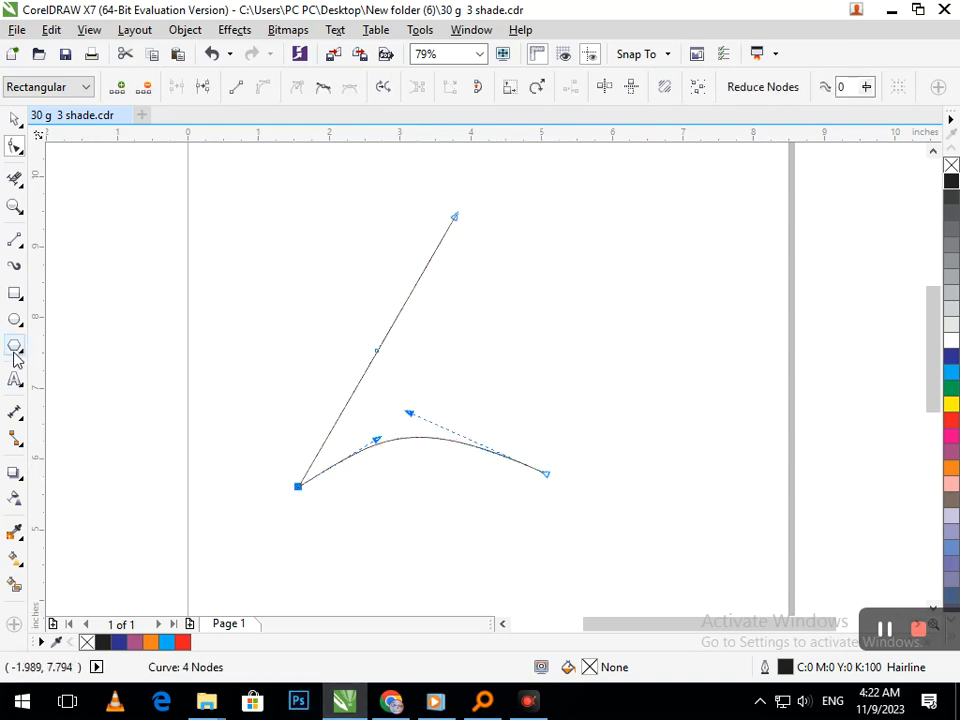
# Draw a rectangle about 2.77 by 0.65 inches beside the figure and fully round its corners.
pyautogui.click(24, 300)
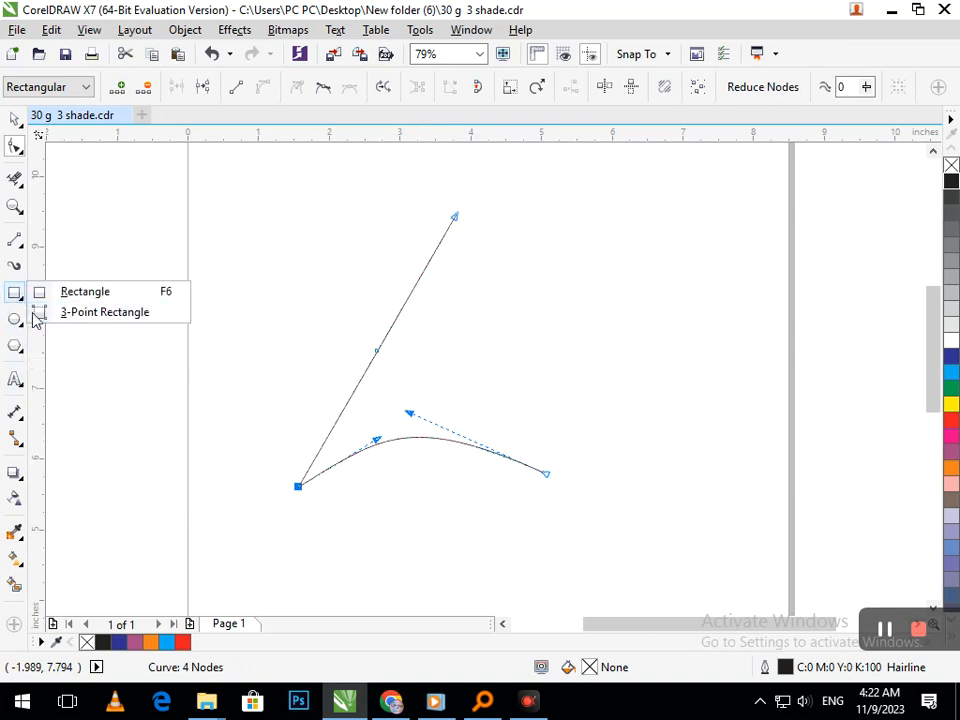
pyautogui.click(45, 292)
pyautogui.moveTo(610, 299); pyautogui.dragTo(807, 346)
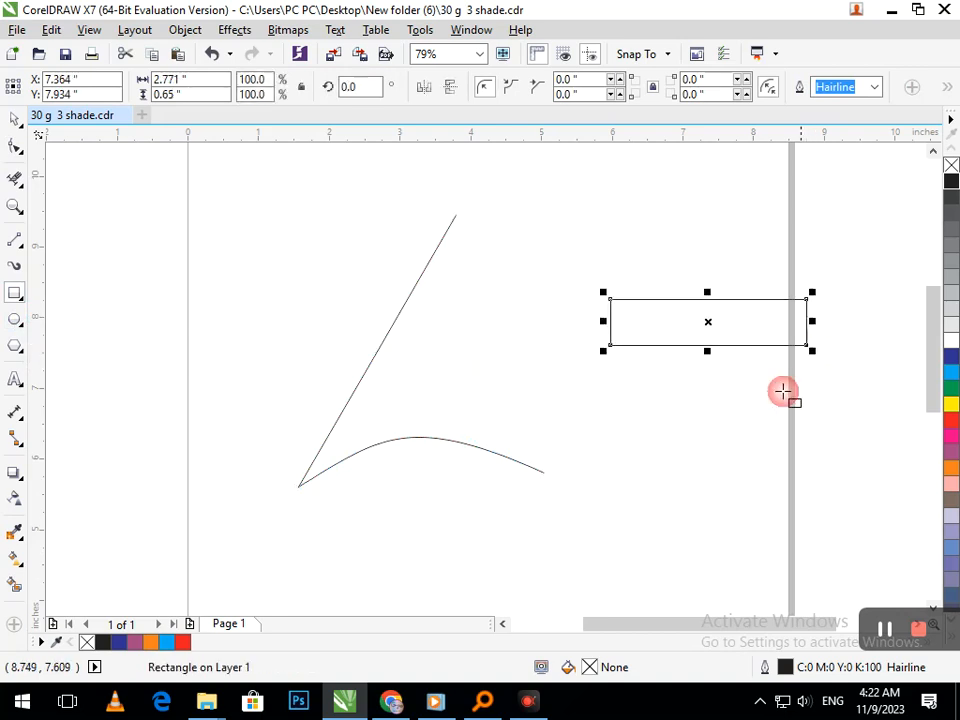
pyautogui.click(14, 148)
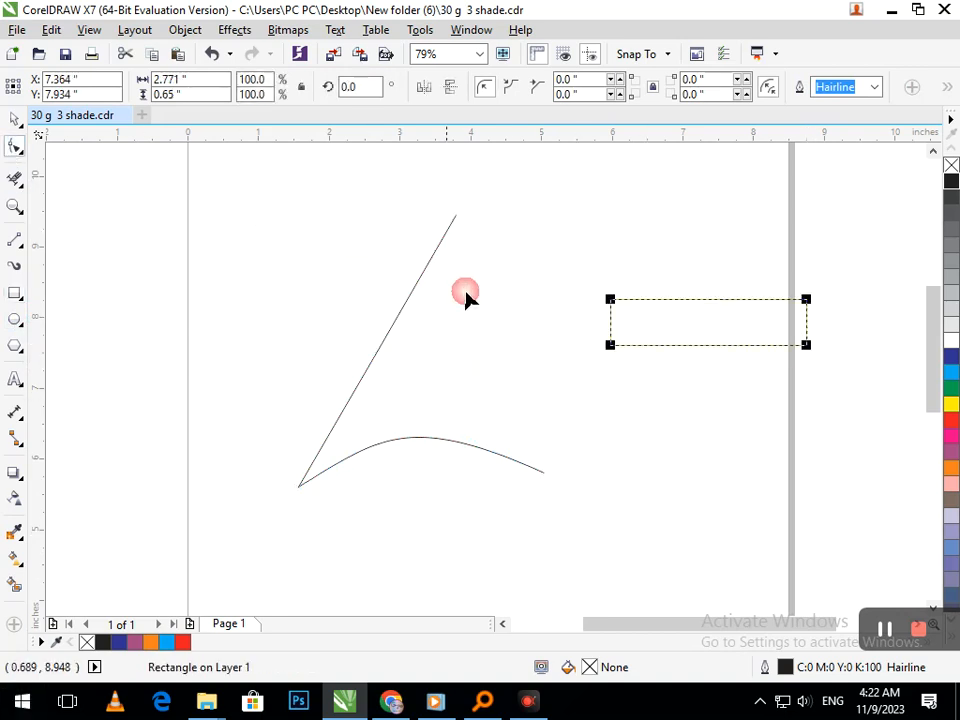
pyautogui.moveTo(611, 301); pyautogui.dragTo(776, 300)
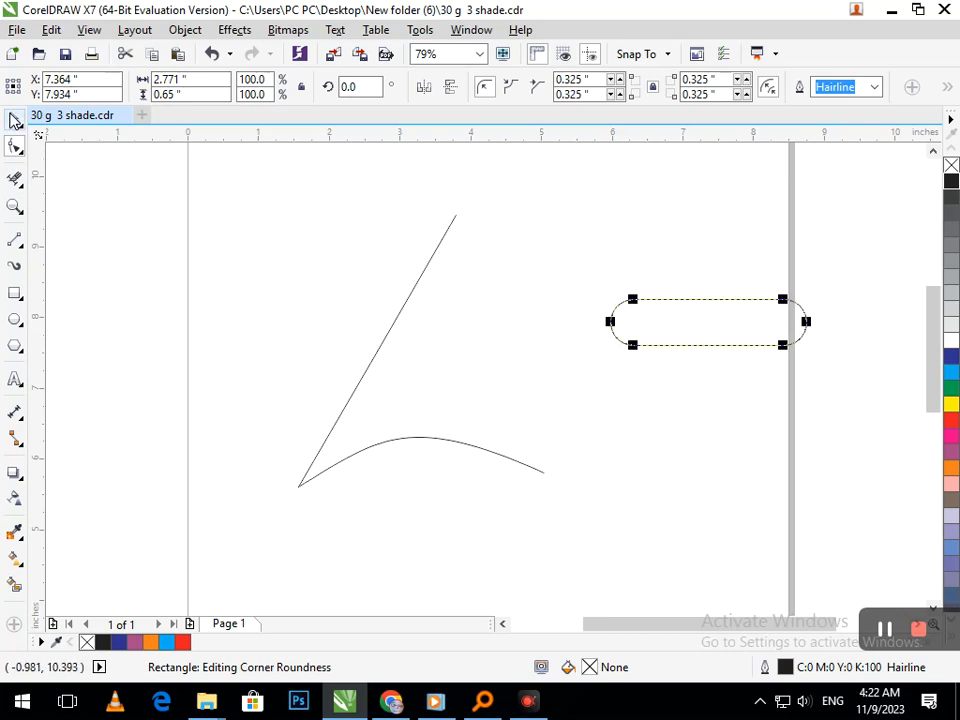
# Tilt the rounded bar, move it above the arc and add a rotated copy crossing it.
pyautogui.click(14, 119)
pyautogui.click(643, 355)
pyautogui.moveTo(603, 355); pyautogui.dragTo(572, 221)
pyautogui.moveTo(804, 486)
pyautogui.mouseDown()
pyautogui.moveTo(626, 294)
pyautogui.moveTo(604, 229)
pyautogui.mouseUp()
pyautogui.moveTo(645, 295)
pyautogui.mouseDown()
pyautogui.moveTo(370, 327)
pyautogui.moveTo(405, 358)
pyautogui.mouseUp()
pyautogui.click(405, 358)
pyautogui.moveTo(316, 420)
pyautogui.mouseDown()
pyautogui.moveTo(320, 450)
pyautogui.moveTo(280, 344)
pyautogui.mouseUp()
pyautogui.click(247, 435)
pyautogui.click(442, 409)
pyautogui.keyDown('shift'); pyautogui.click(406, 417); pyautogui.keyUp('shift')
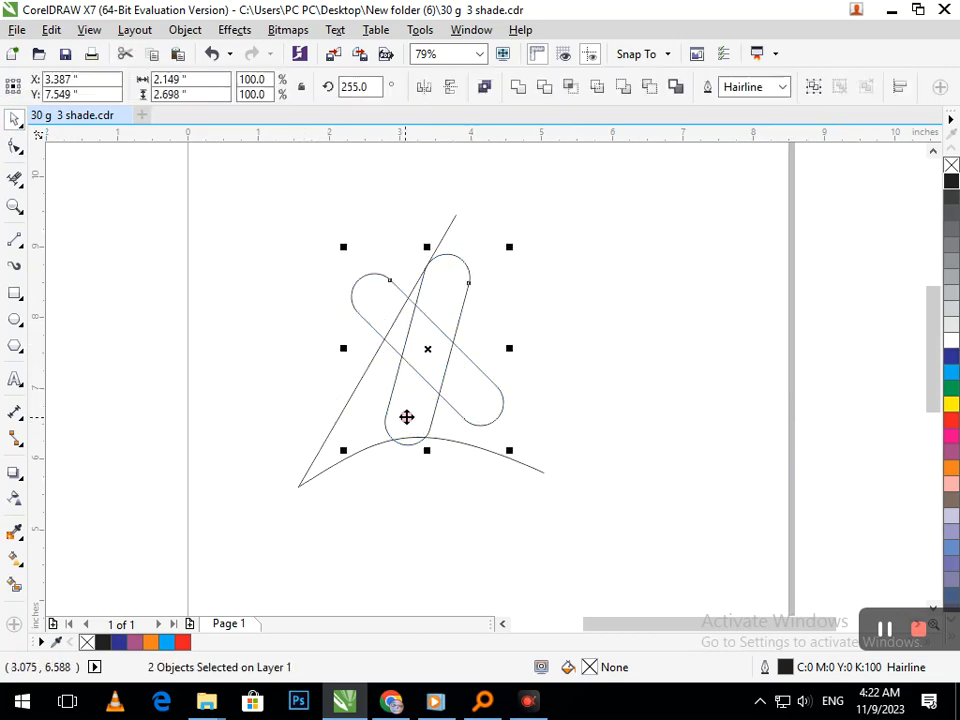
# Shrink the two crossed bars together and place them between the slanted line and the arc.
pyautogui.moveTo(344, 449); pyautogui.dragTo(401, 414)
pyautogui.moveTo(433, 371); pyautogui.dragTo(461, 386)
pyautogui.click(491, 546)
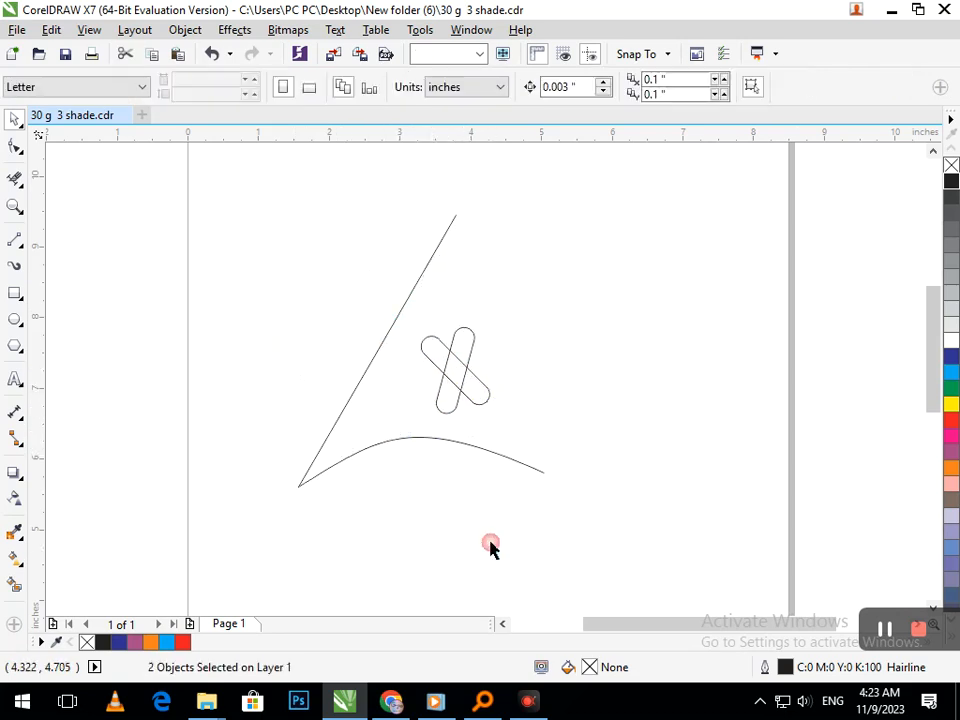
# Adjust the rotation of the crossed bars so they form a more even X shape.
pyautogui.click(482, 396)
pyautogui.click(491, 411)
pyautogui.moveTo(491, 411); pyautogui.dragTo(510, 400)
pyautogui.click(478, 512)
pyautogui.click(493, 373)
pyautogui.click(493, 375)
pyautogui.click(567, 472)
pyautogui.moveTo(574, 476); pyautogui.dragTo(567, 425)
pyautogui.moveTo(393, 333); pyautogui.dragTo(382, 316)
pyautogui.click(450, 386)
pyautogui.moveTo(501, 424); pyautogui.dragTo(476, 446)
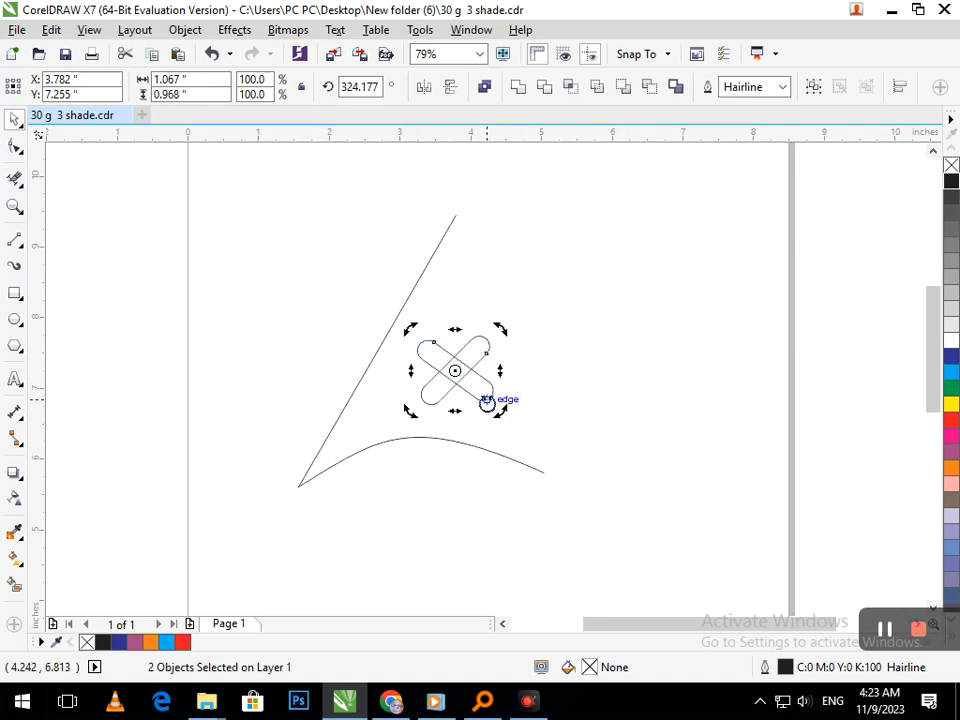
# Enlarge the crossed bars to about 1.28 by 1.16 inches and reposition them just above the arc.
pyautogui.click(488, 404)
pyautogui.hotkey('ctrl', 'a')
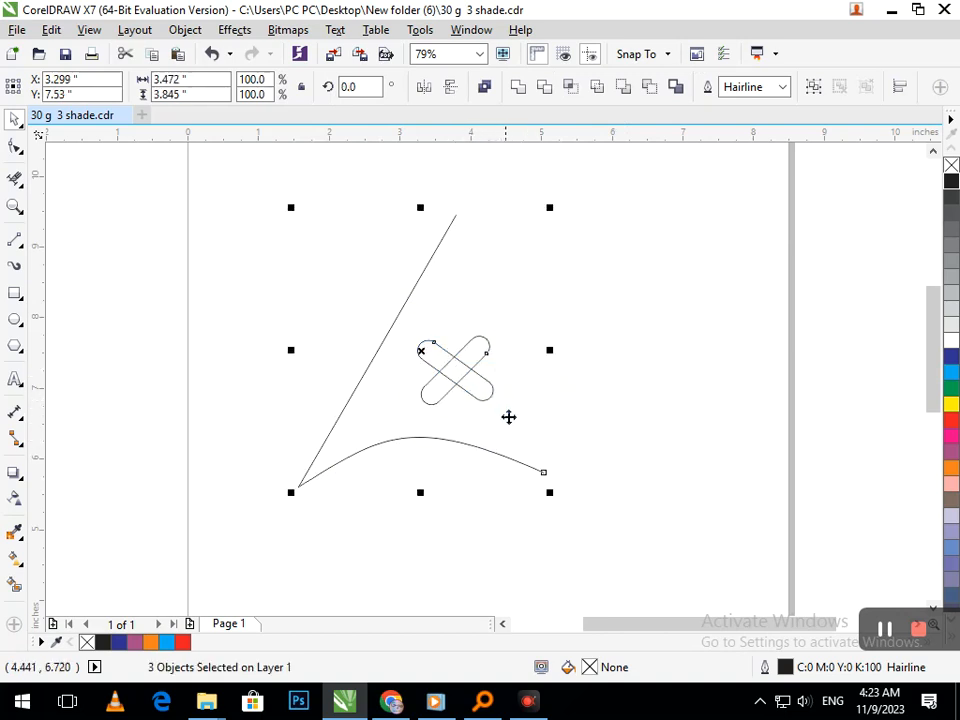
pyautogui.click(661, 471)
pyautogui.moveTo(661, 471); pyautogui.dragTo(330, 288)
pyautogui.moveTo(450, 380); pyautogui.dragTo(435, 379)
pyautogui.moveTo(485, 410); pyautogui.dragTo(490, 417)
pyautogui.moveTo(437, 382); pyautogui.dragTo(456, 392)
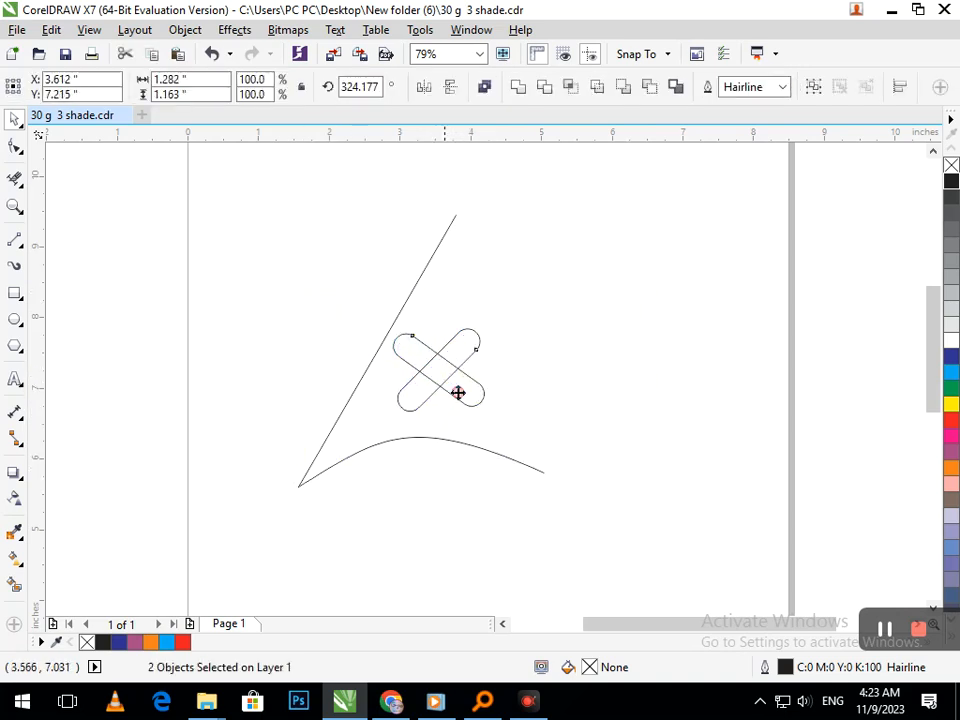
pyautogui.click(600, 437)
# Add the artistic text "Graphic Designing" on two lines in 24 pt Century Gothic.
pyautogui.click(22, 386)
pyautogui.click(18, 384)
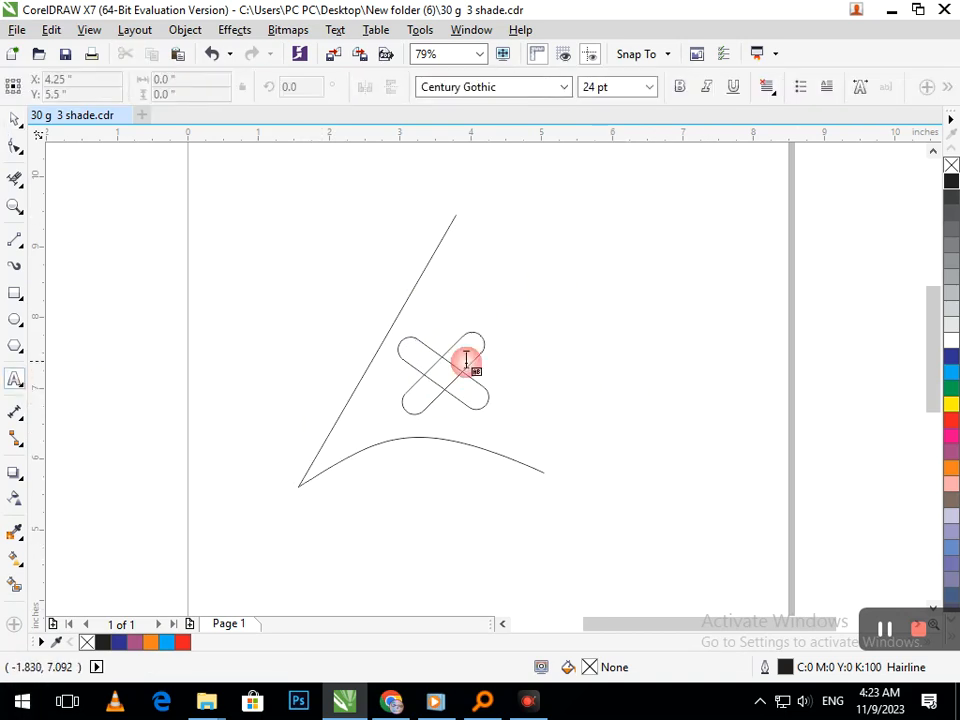
pyautogui.click(584, 273)
pyautogui.write('d')
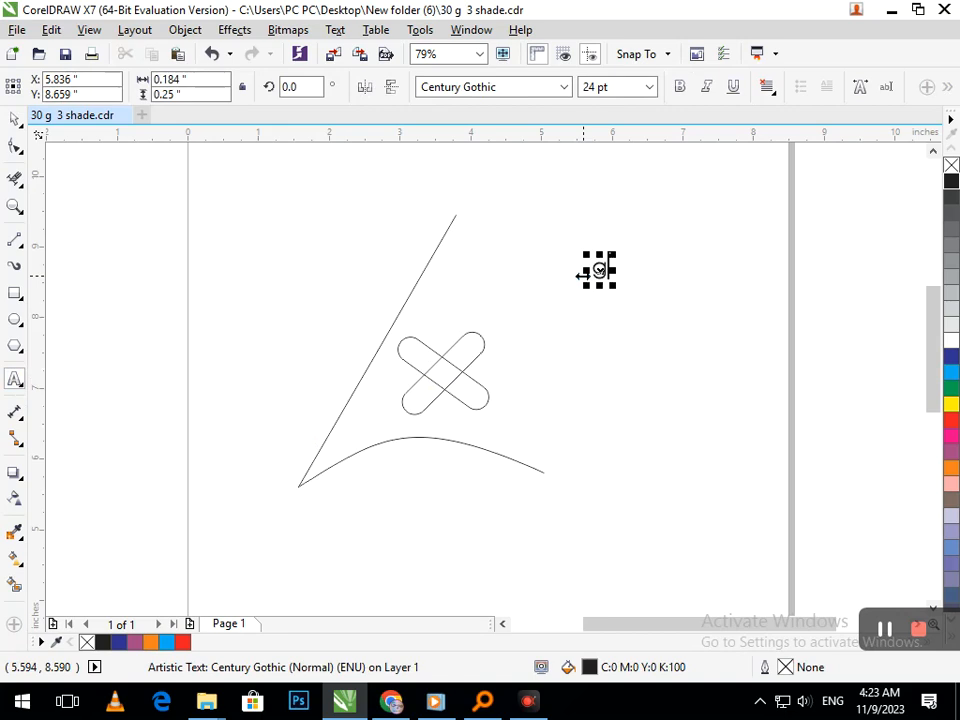
pyautogui.write('rp')
pyautogui.press('BackSpace')
pyautogui.write('aphic')
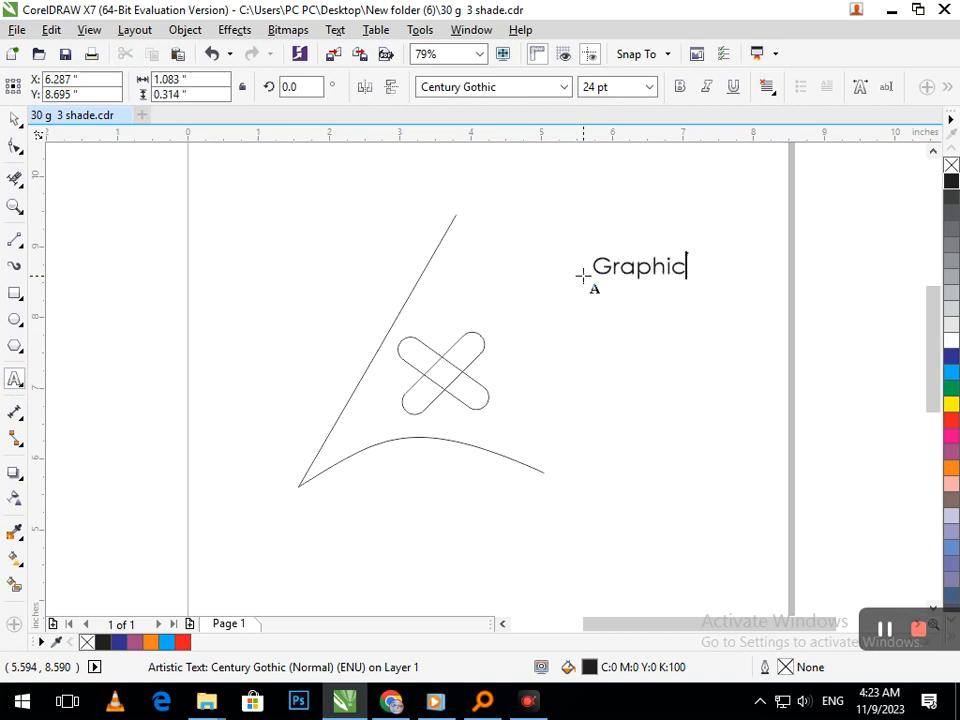
pyautogui.press('Return')
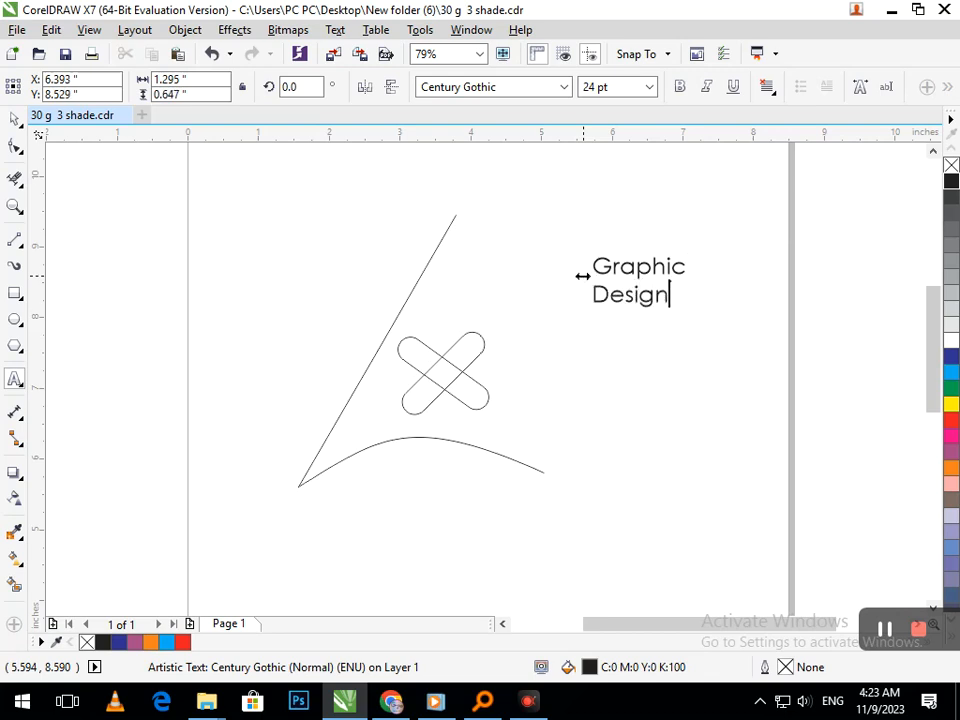
# Place the "Graphic Designing" text beneath the arc, enlarged to about 30 pt with tighter line spacing.
pyautogui.click(15, 118)
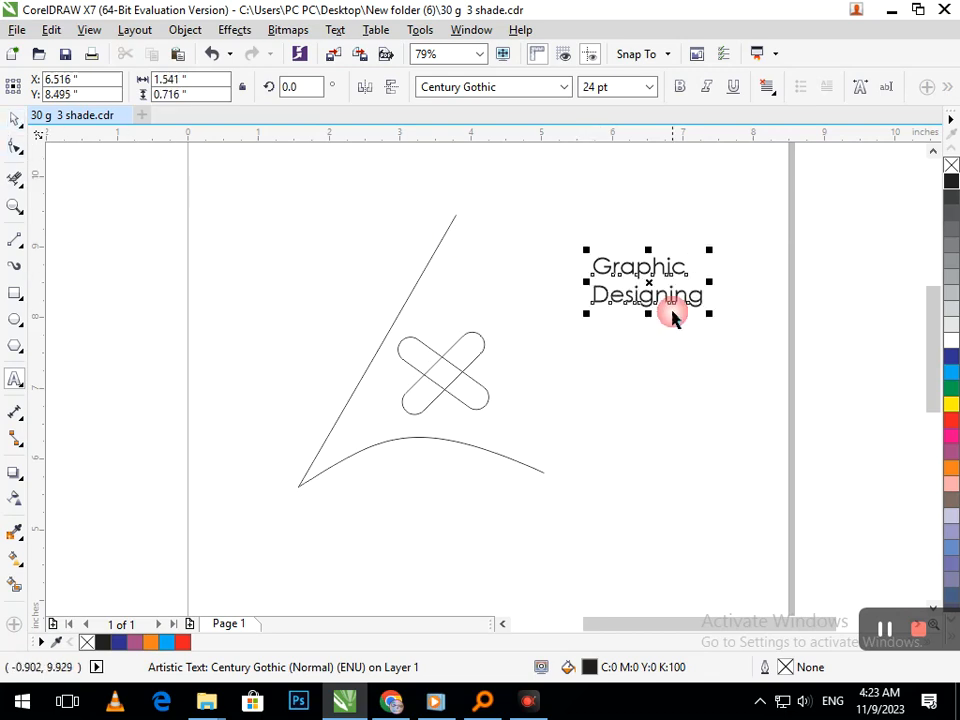
pyautogui.moveTo(660, 298); pyautogui.dragTo(441, 527)
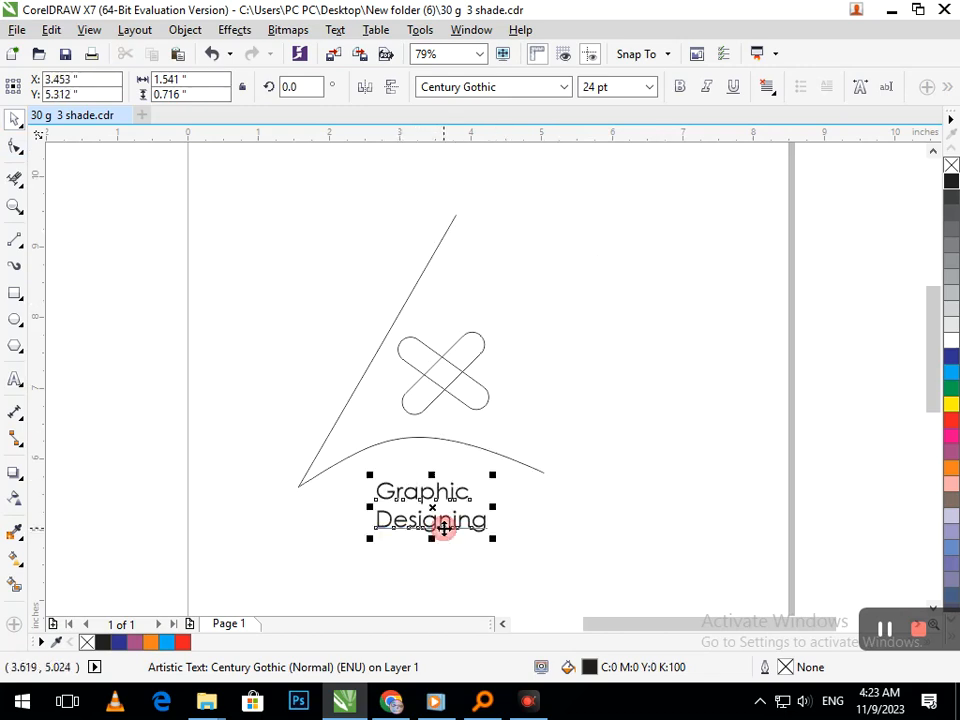
pyautogui.moveTo(360, 547); pyautogui.dragTo(358, 609)
pyautogui.click(16, 147)
pyautogui.moveTo(358, 545); pyautogui.dragTo(356, 523)
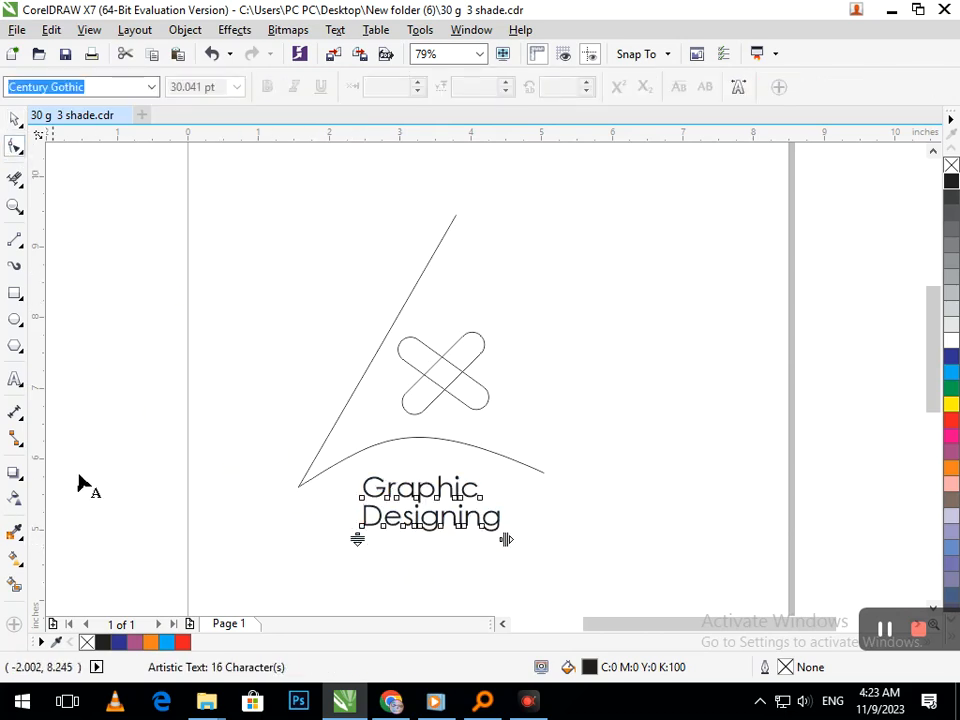
# Remove the overlapping line segments inside the X with Virtual Segment Delete so one bar passes over the other.
pyautogui.click(15, 178)
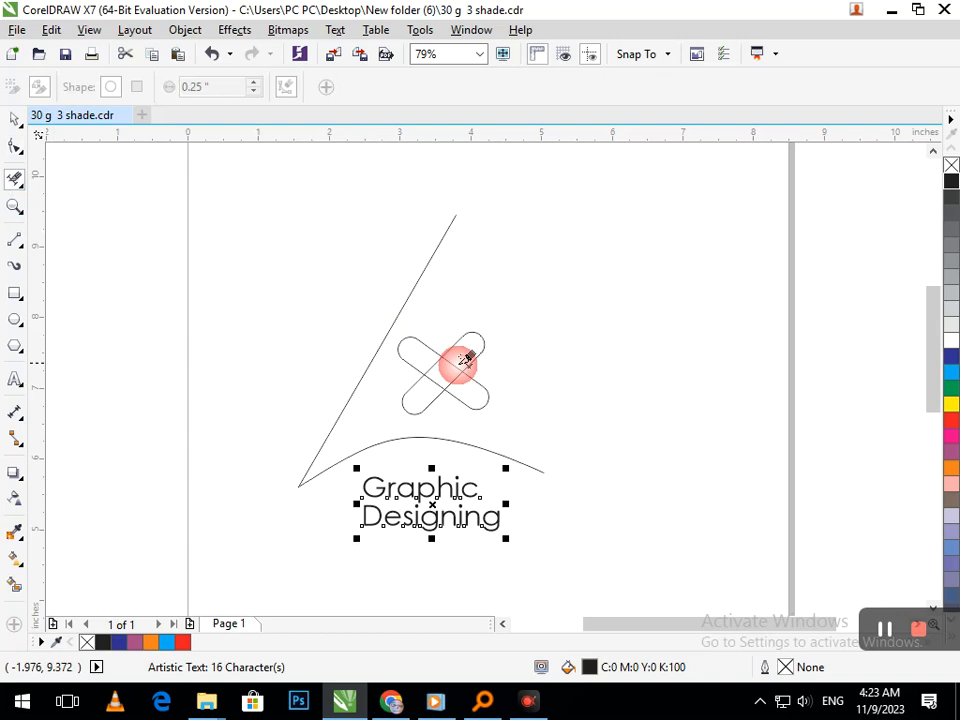
pyautogui.scroll(5, 452, 360)
pyautogui.click(417, 364)
pyautogui.click(500, 445)
pyautogui.click(496, 439)
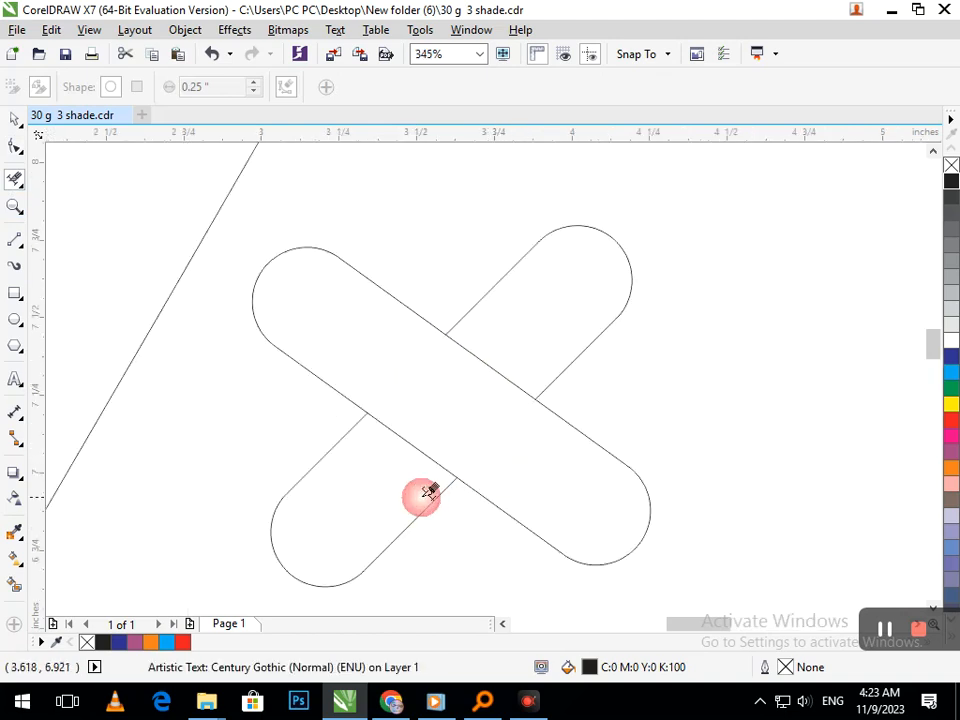
# Create Smart Fill shapes for the X, colouring the upper bar dark blue and both ends of the lower bar purple.
pyautogui.click(15, 585)
pyautogui.click(440, 466)
pyautogui.click(500, 365)
pyautogui.click(540, 440)
pyautogui.click(924, 475)
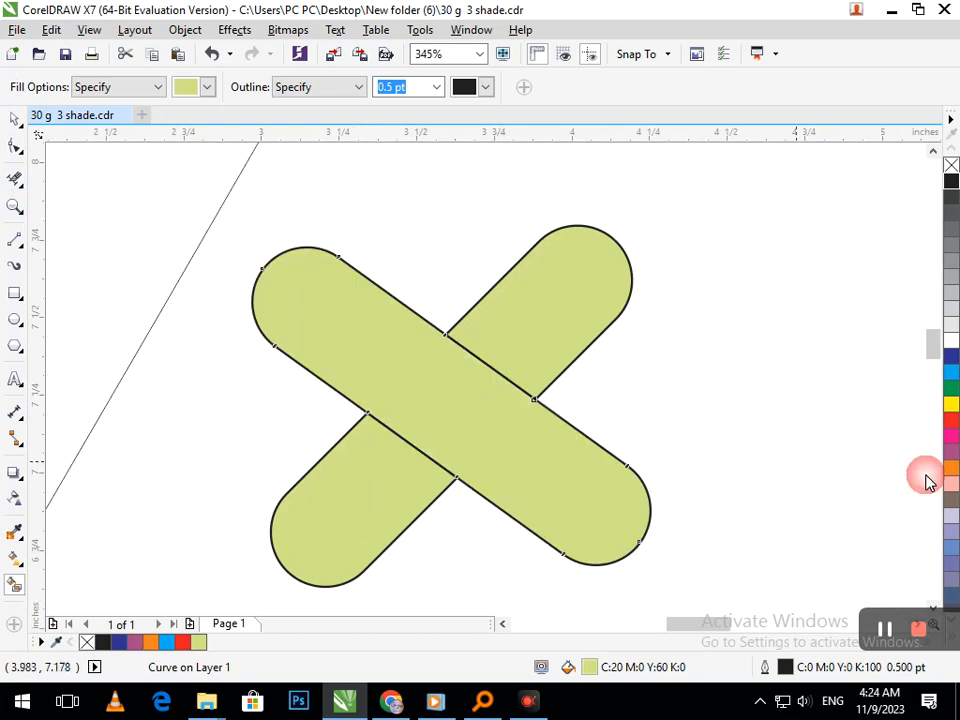
pyautogui.click(951, 356)
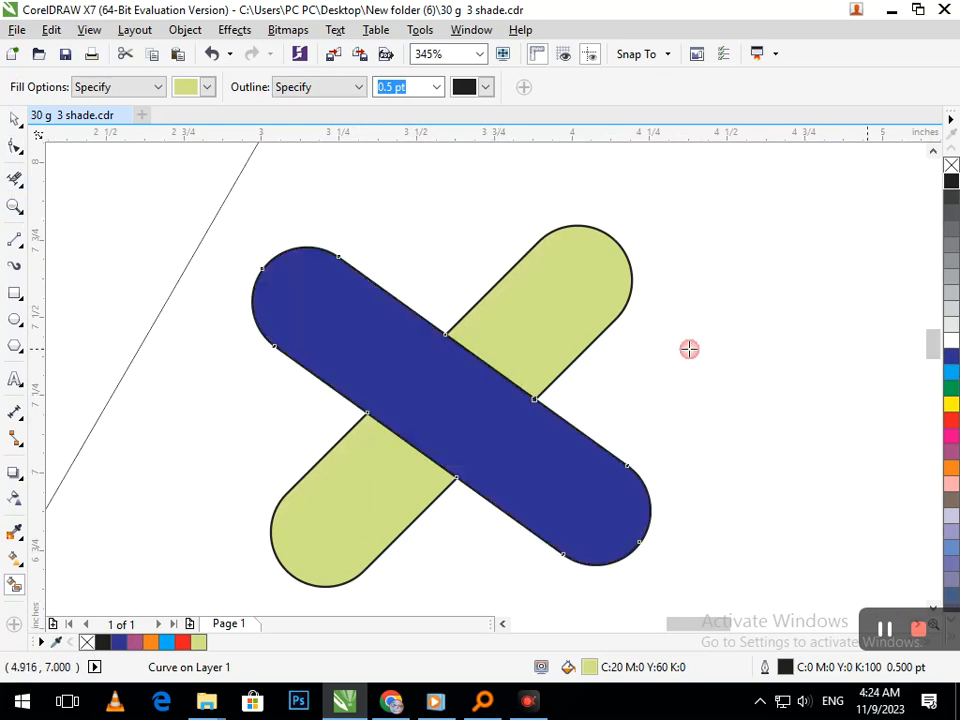
pyautogui.click(951, 456)
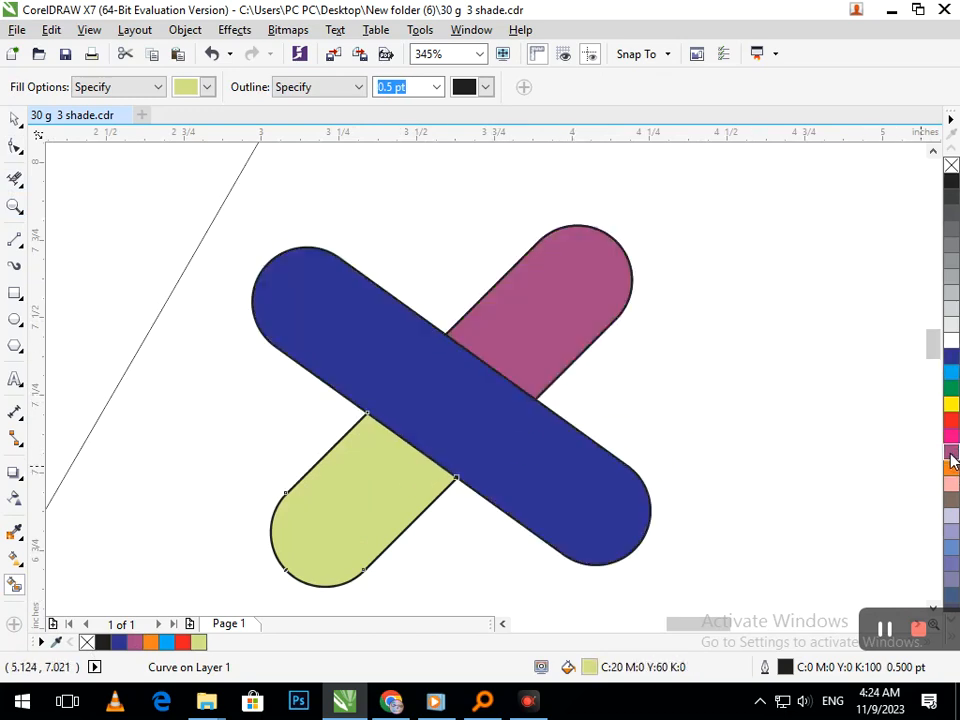
pyautogui.click(951, 458)
pyautogui.scroll(-4, 426, 495)
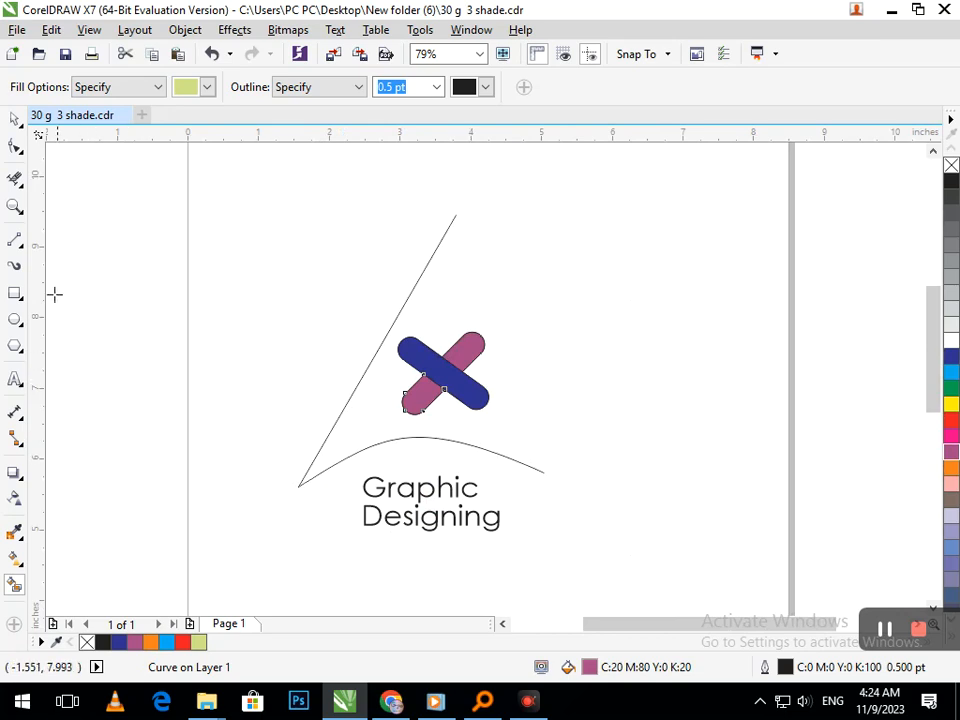
# Set the outline width of the open triangle curve to 24 pt.
pyautogui.click(15, 120)
pyautogui.click(125, 331)
pyautogui.moveTo(304, 475); pyautogui.dragTo(269, 488)
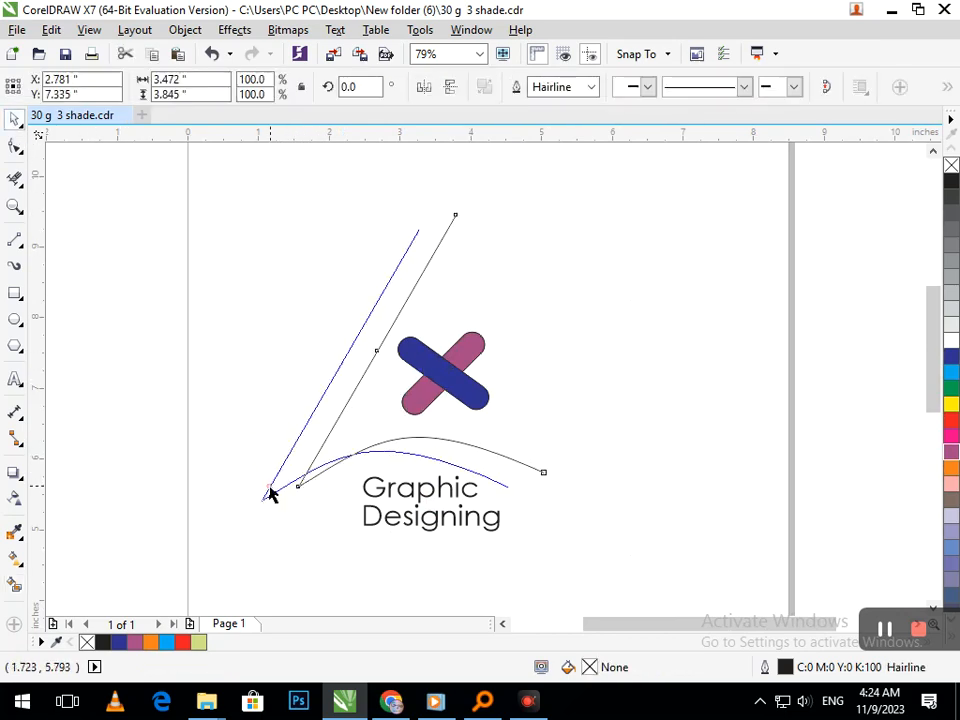
pyautogui.hotkey('ctrl', 'z')
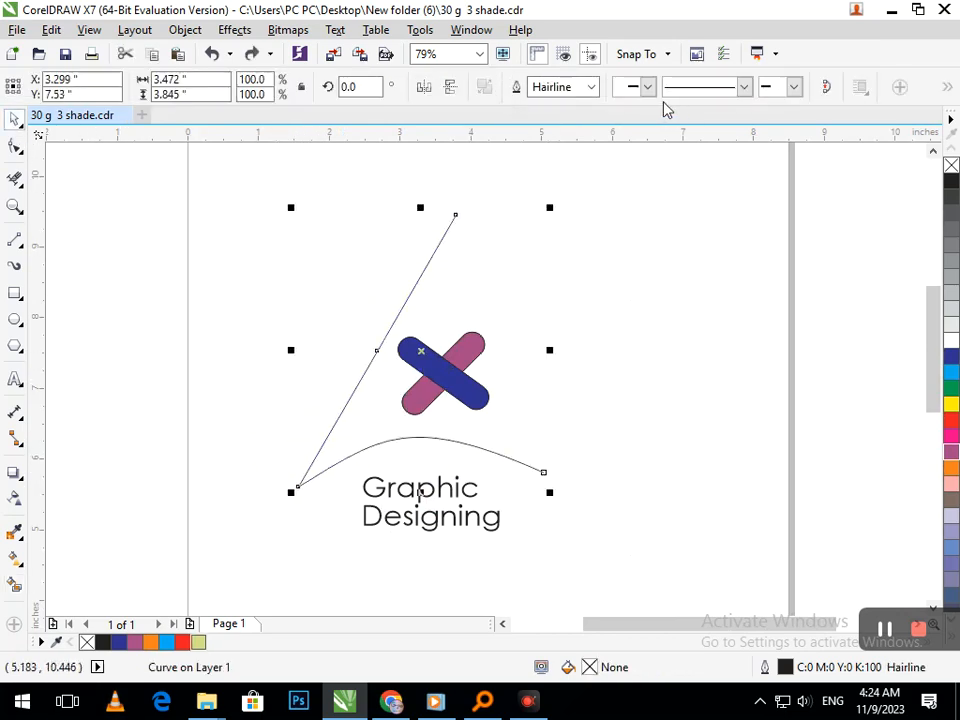
pyautogui.click(593, 88)
pyautogui.click(567, 305)
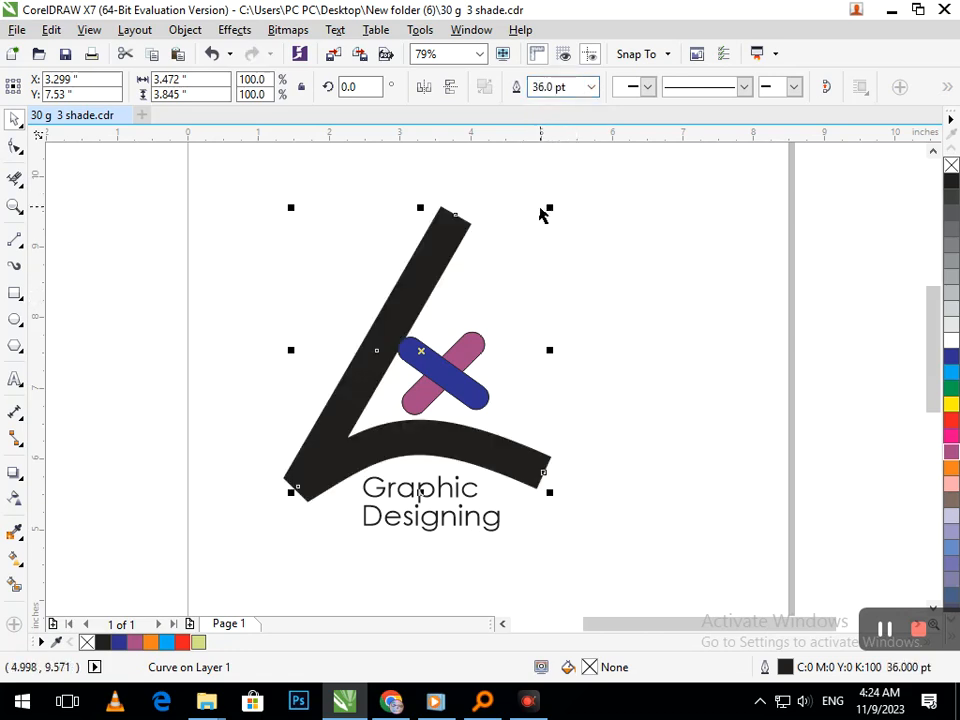
pyautogui.click(591, 87)
pyautogui.click(550, 290)
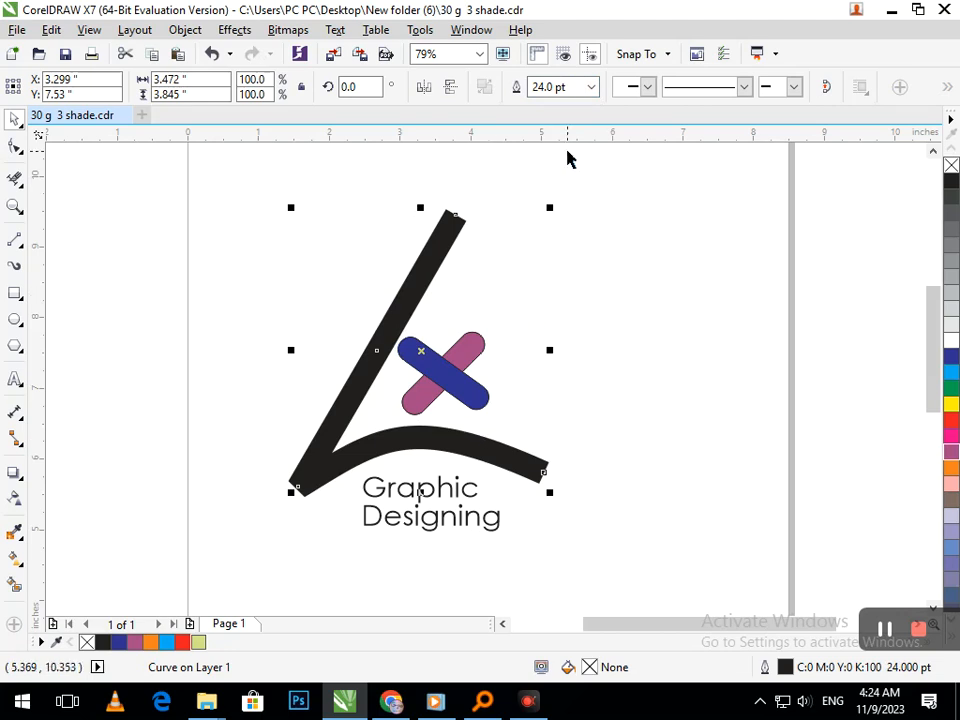
# Give the open triangle's outline rounded line caps, place it behind the fill and let it scale with the object.
pyautogui.press('F12')
pyautogui.click(517, 466)
pyautogui.click(514, 486)
pyautogui.click(416, 419)
pyautogui.click(450, 524)
pyautogui.click(501, 565)
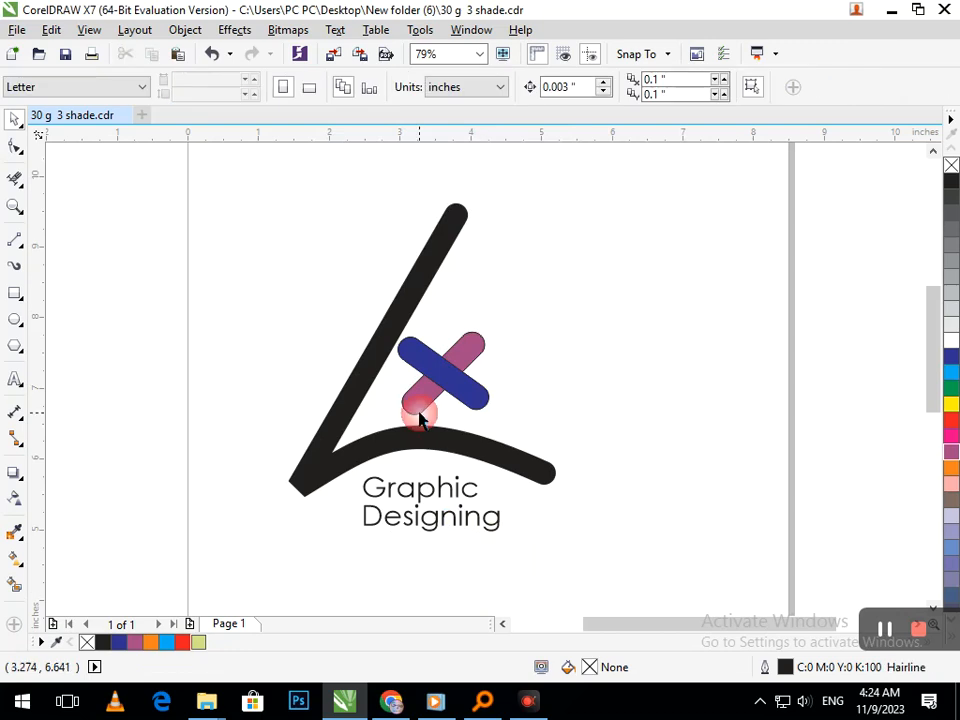
# Move the whole coloured X slightly to the right, away from the triangle's slanted side.
pyautogui.moveTo(503, 415); pyautogui.dragTo(285, 281)
pyautogui.moveTo(444, 371); pyautogui.dragTo(468, 371)
pyautogui.click(493, 544)
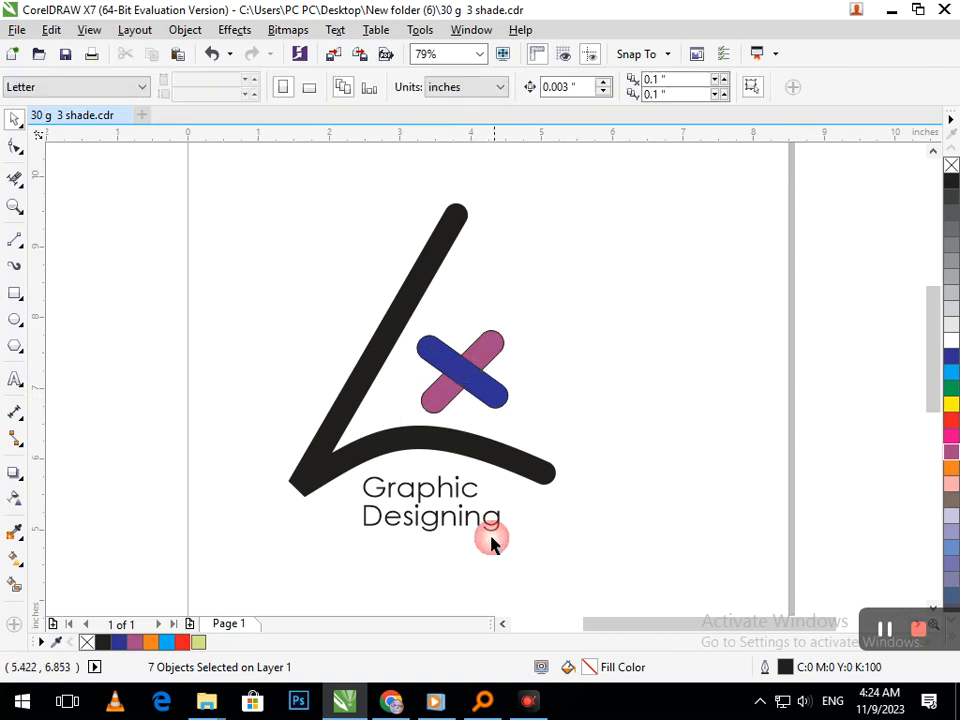
# Shift the "Graphic Designing" text slightly down and to the right, and make it bold.
pyautogui.click(433, 527)
pyautogui.moveTo(433, 527); pyautogui.dragTo(444, 536)
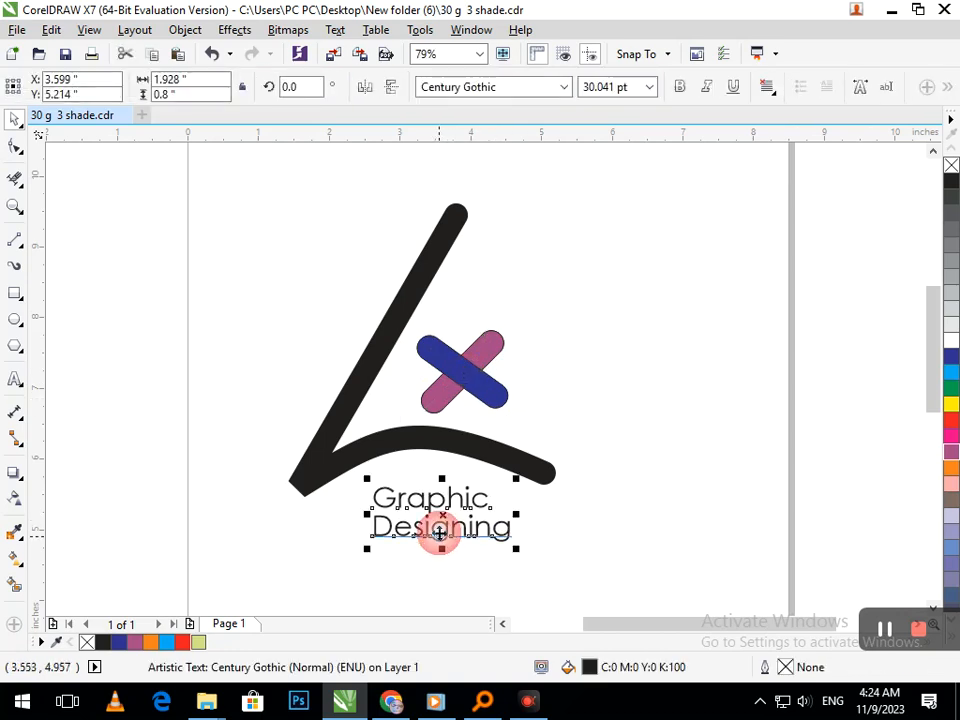
pyautogui.click(680, 90)
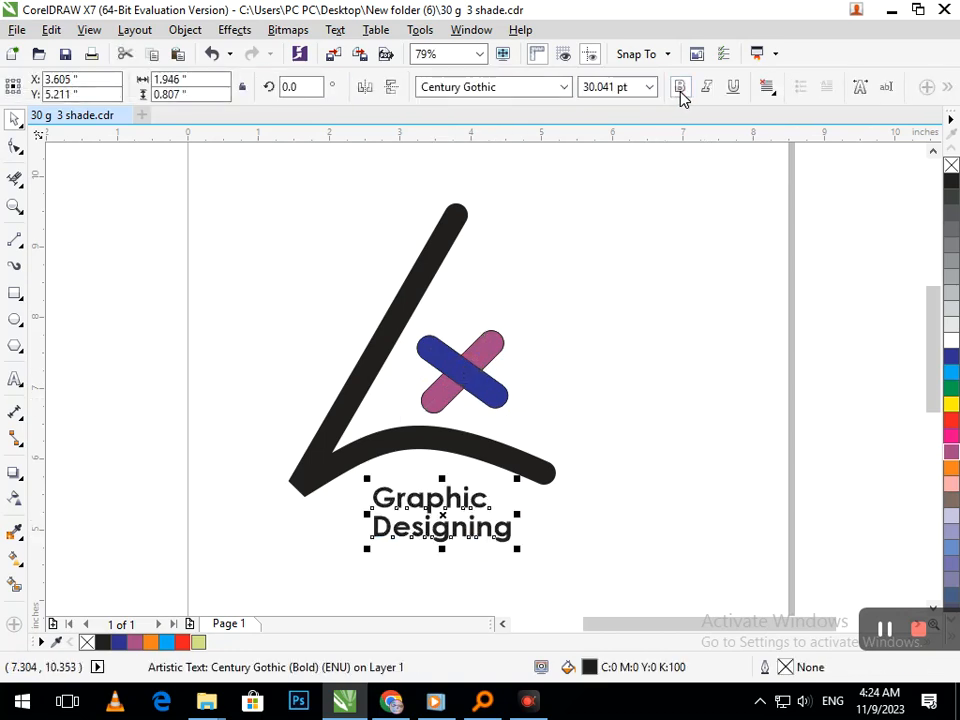
pyautogui.click(576, 436)
# Insert a leading space before "Graphic" so the word is centred above "Designing".
pyautogui.hotkey('shift', 'F4')
pyautogui.scroll(2, 370, 215)
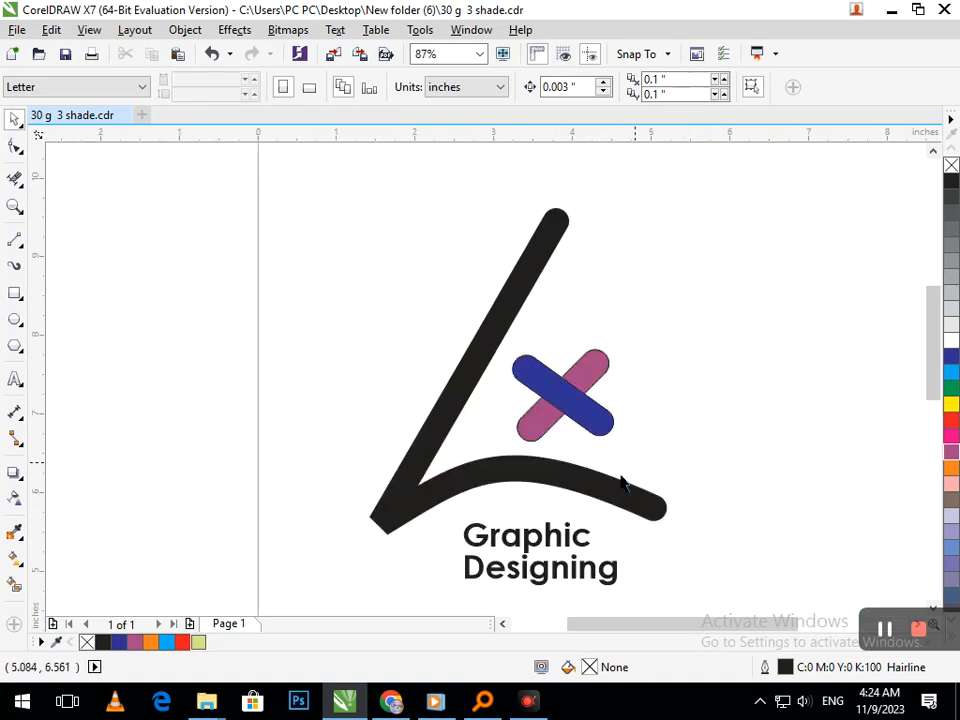
pyautogui.doubleClick(506, 538)
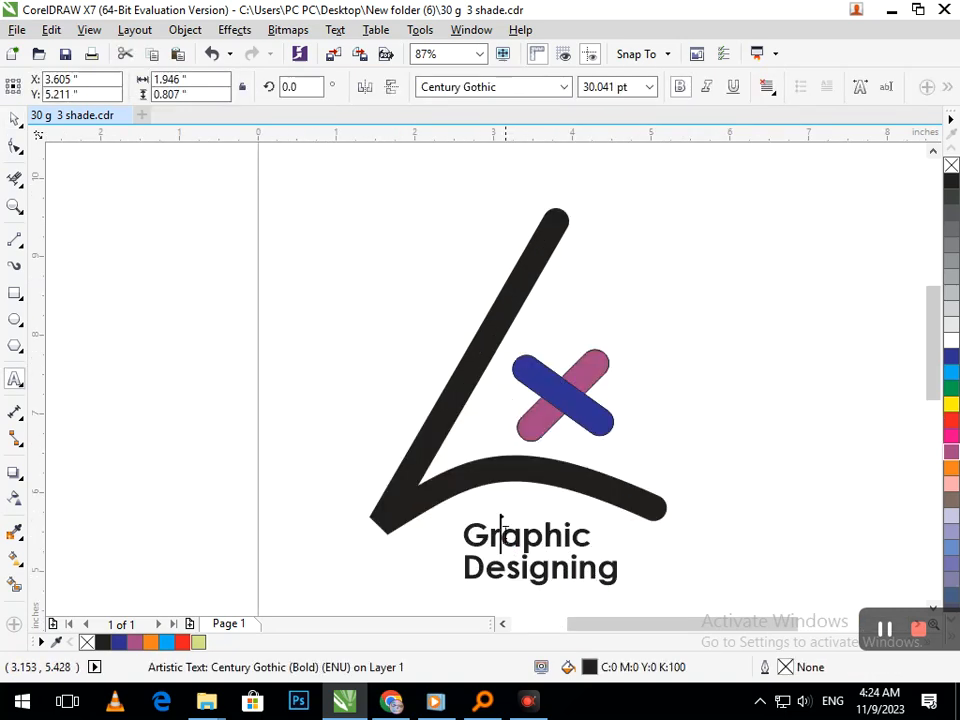
pyautogui.click(466, 541)
pyautogui.click(14, 119)
pyautogui.click(821, 437)
# Colour only the word "Designing" dark blue, for both its fill and outline.
pyautogui.hotkey('shift', 'F4')
pyautogui.press('F2')
pyautogui.moveTo(343, 312); pyautogui.dragTo(617, 484)
pyautogui.doubleClick(506, 391)
pyautogui.moveTo(555, 393); pyautogui.dragTo(259, 394)
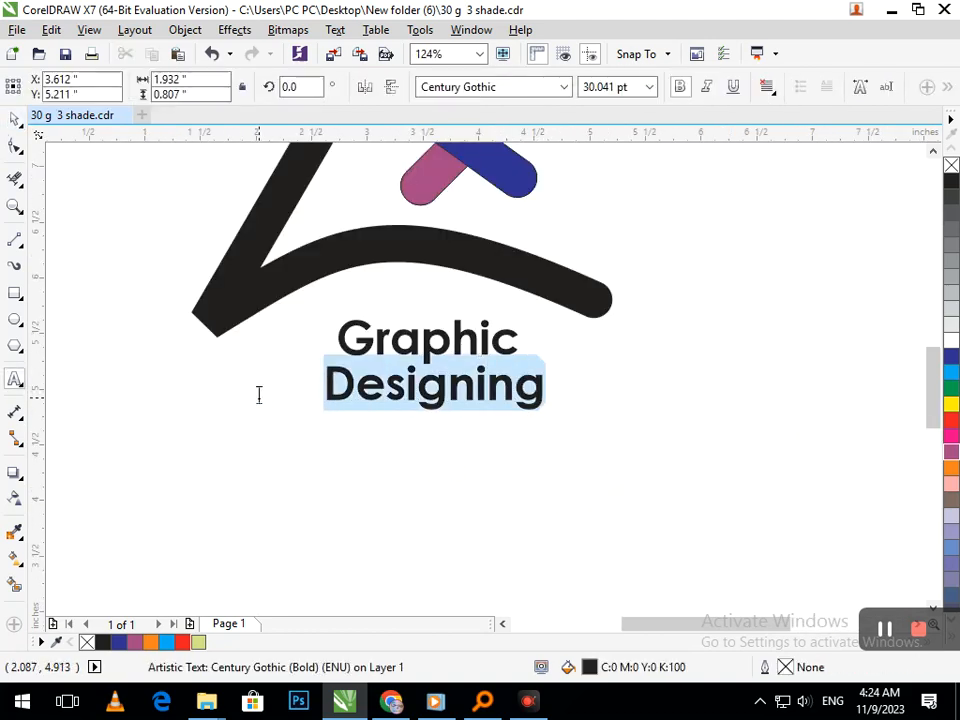
pyautogui.click(951, 360)
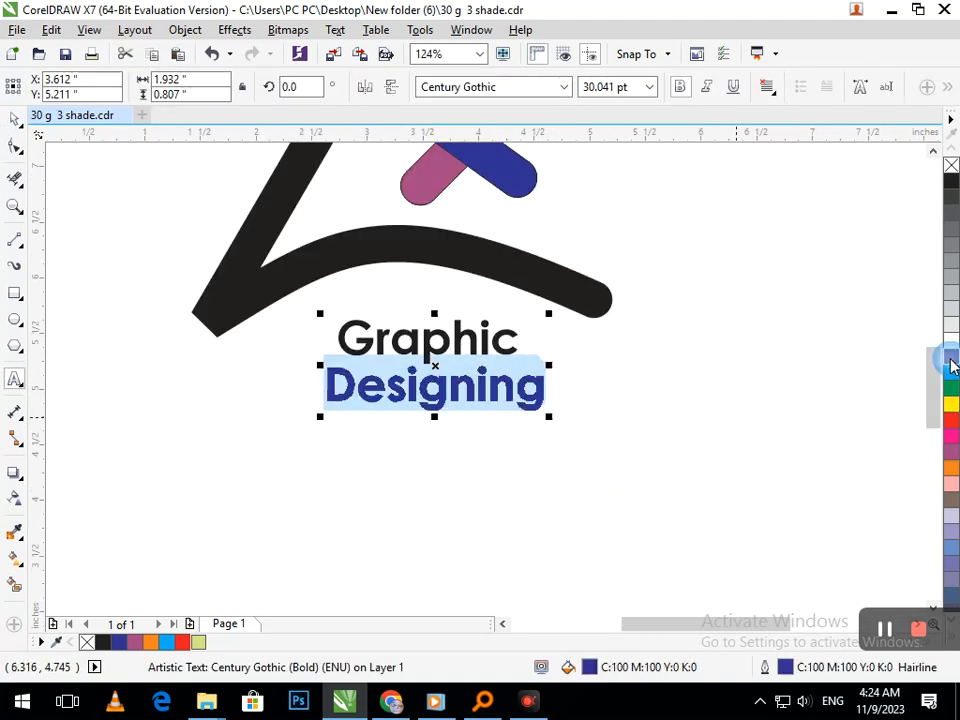
pyautogui.hotkey('shift', 'F4')
pyautogui.click(15, 118)
pyautogui.click(124, 223)
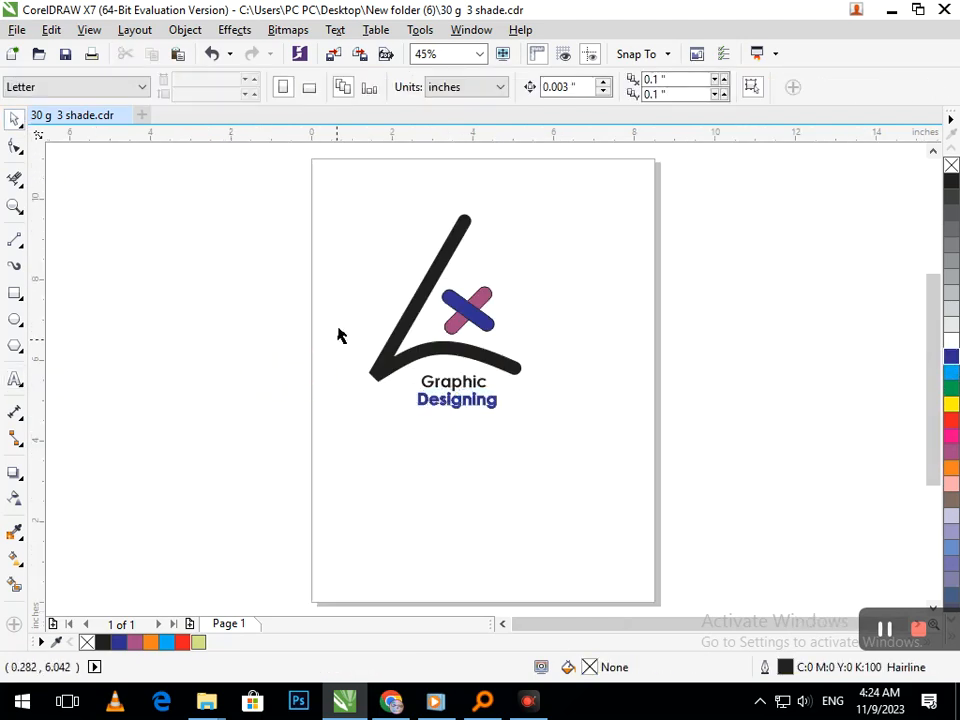
# Reduce the outline width of the open triangle curve to 16 pt.
pyautogui.press('F2')
pyautogui.moveTo(293, 169); pyautogui.dragTo(603, 443)
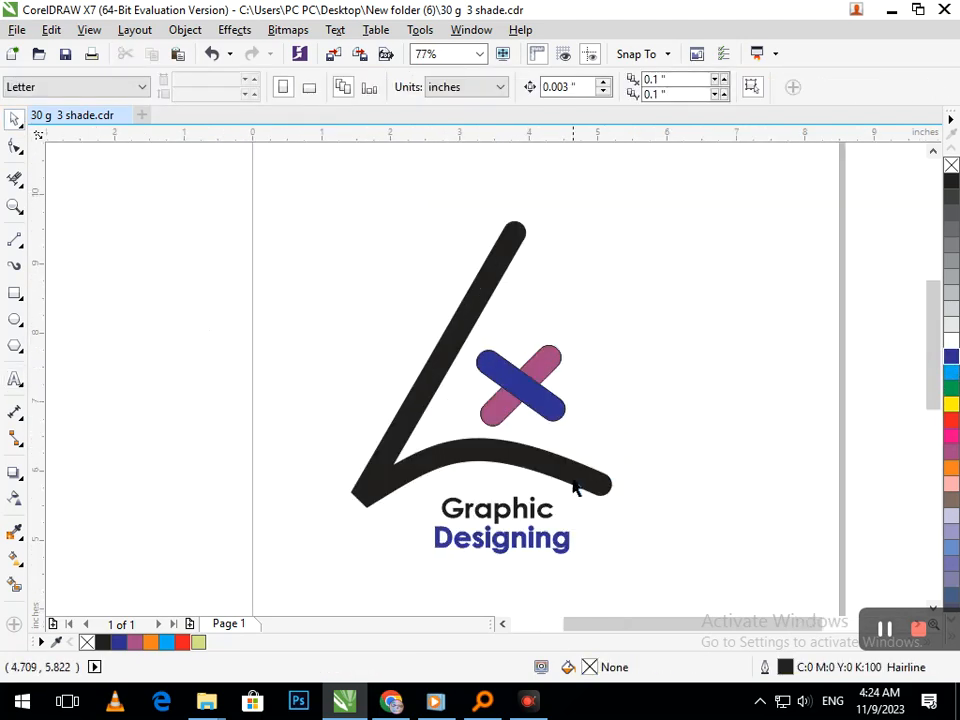
pyautogui.click(570, 487)
pyautogui.click(592, 88)
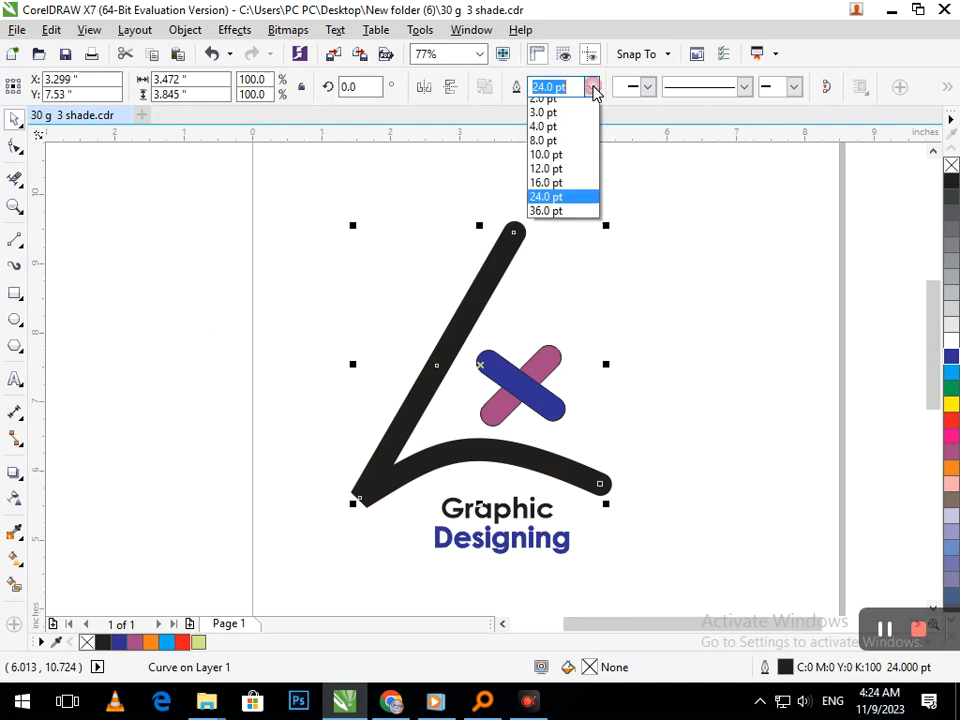
pyautogui.click(558, 274)
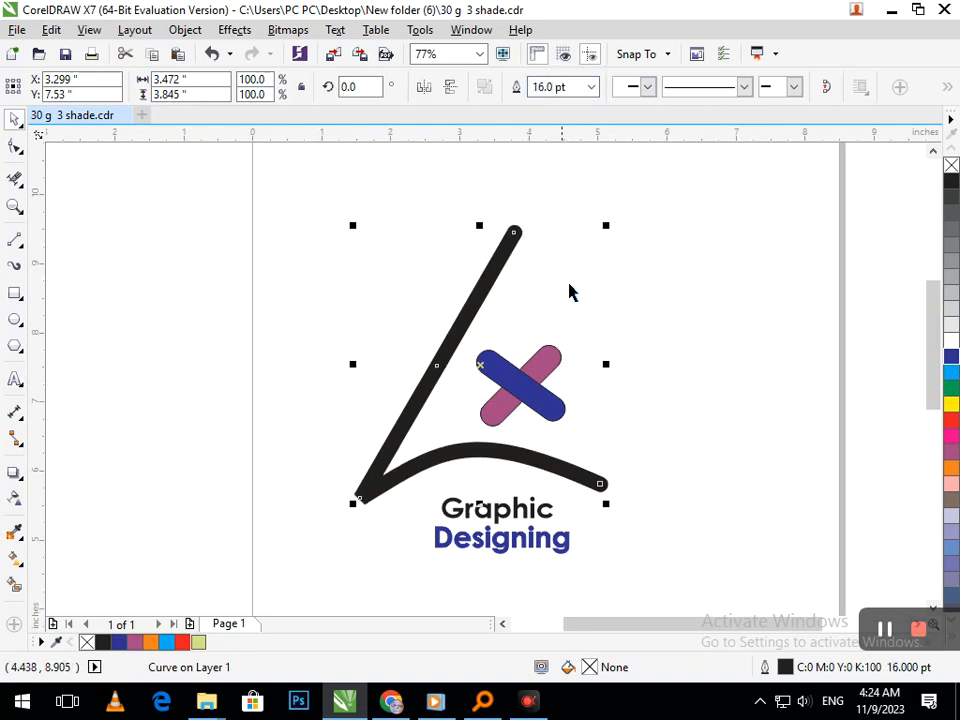
pyautogui.click(683, 452)
pyautogui.hotkey('shift', 'F4')
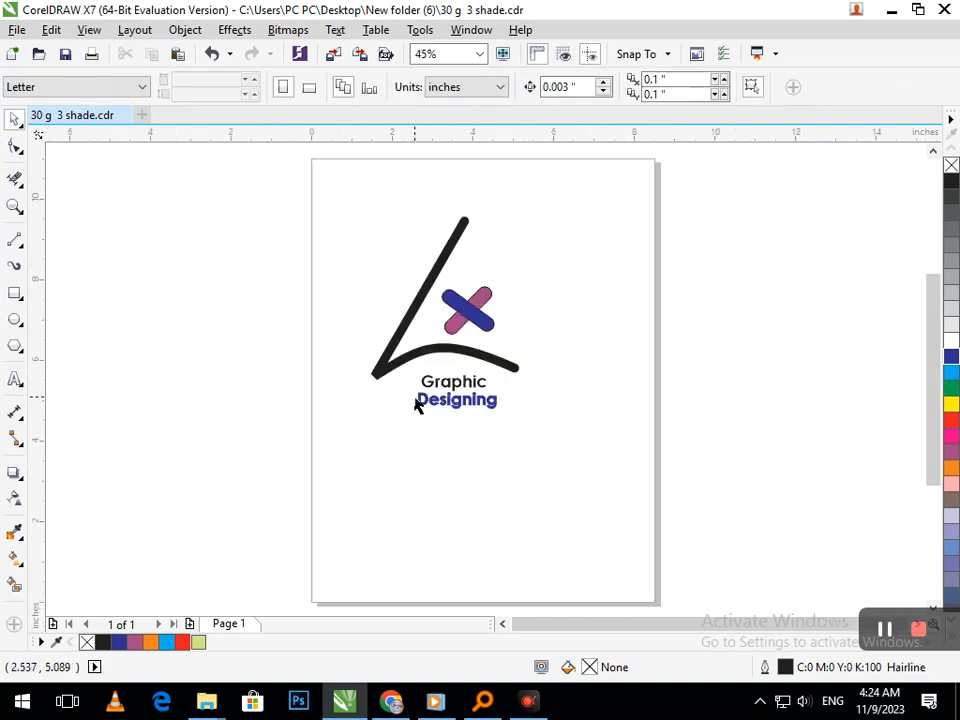
# Add a 3 pt outline to the "Graphic Designing" text, placed behind the fill and scaling with the object.
pyautogui.click(447, 405)
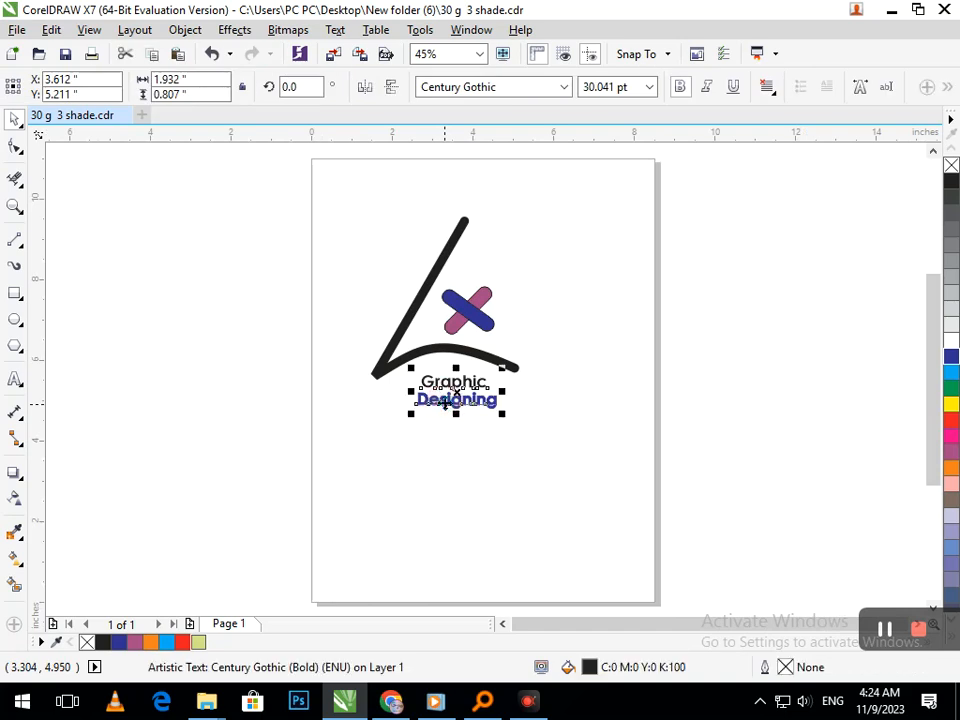
pyautogui.press('F12')
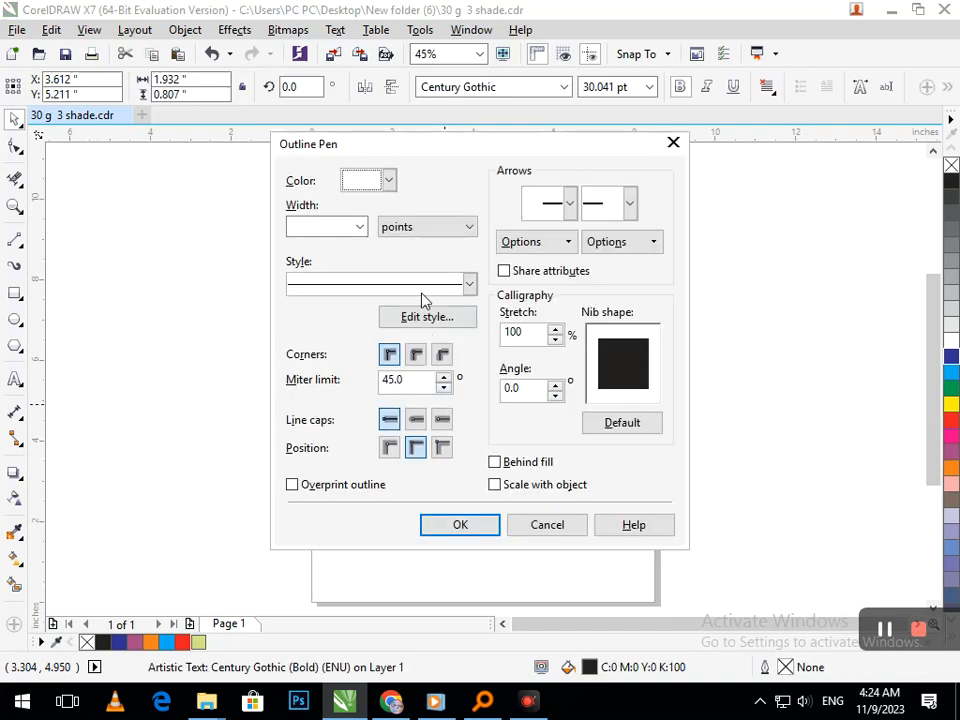
pyautogui.click(359, 227)
pyautogui.click(326, 345)
pyautogui.click(512, 466)
pyautogui.click(488, 519)
pyautogui.click(531, 508)
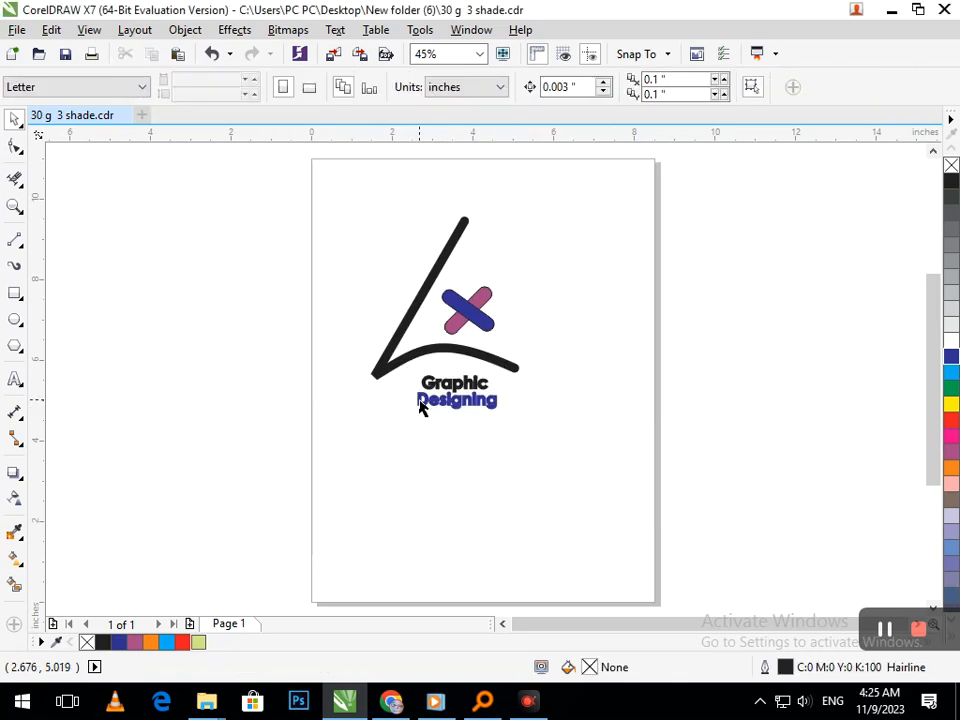
# Move the text slightly to the left and reduce its outline width to 2 pt.
pyautogui.click(465, 396)
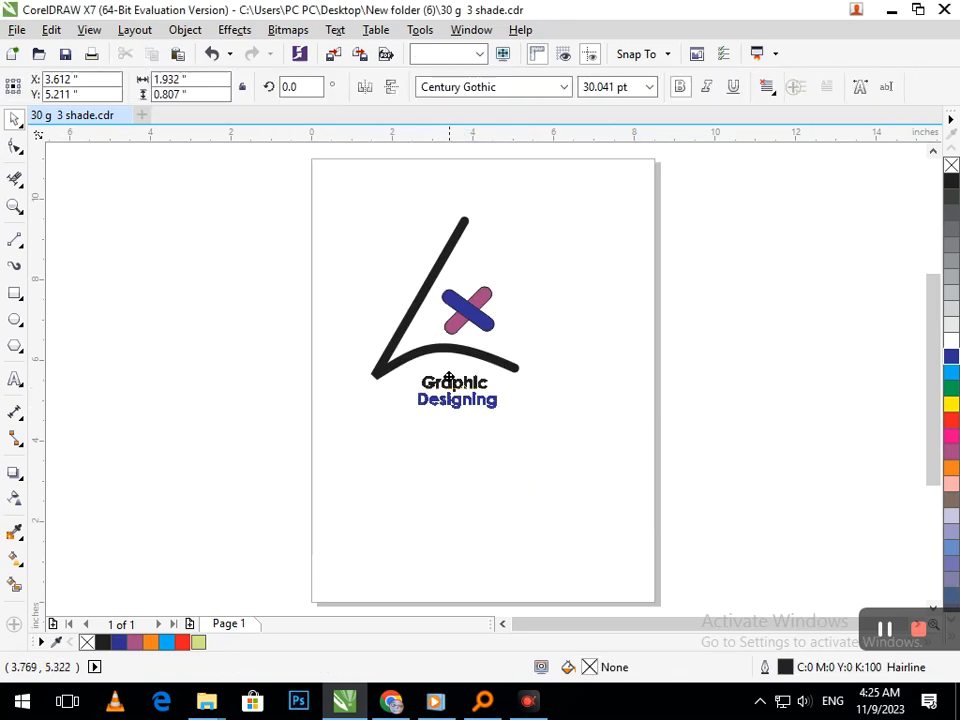
pyautogui.scroll(4, 436, 409)
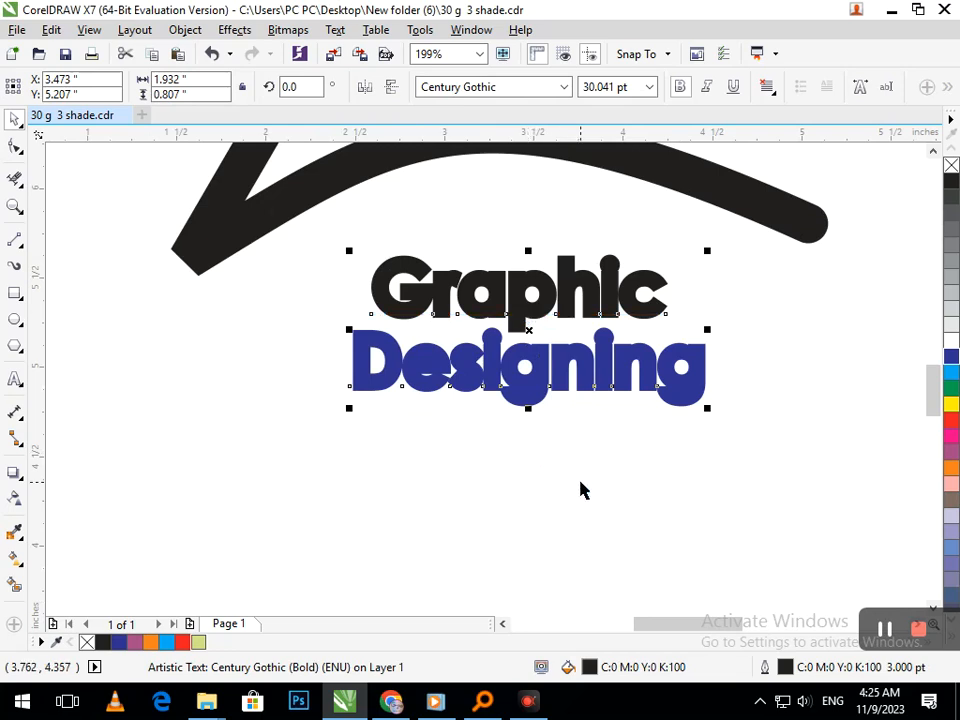
pyautogui.press('F12')
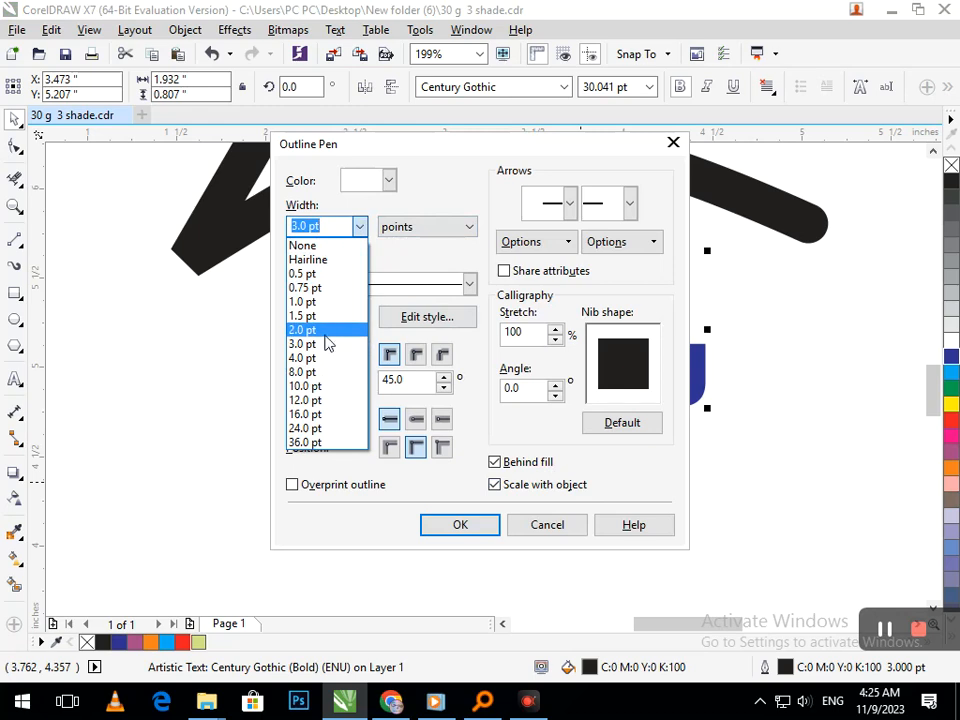
pyautogui.click(461, 528)
pyautogui.click(462, 524)
pyautogui.click(524, 460)
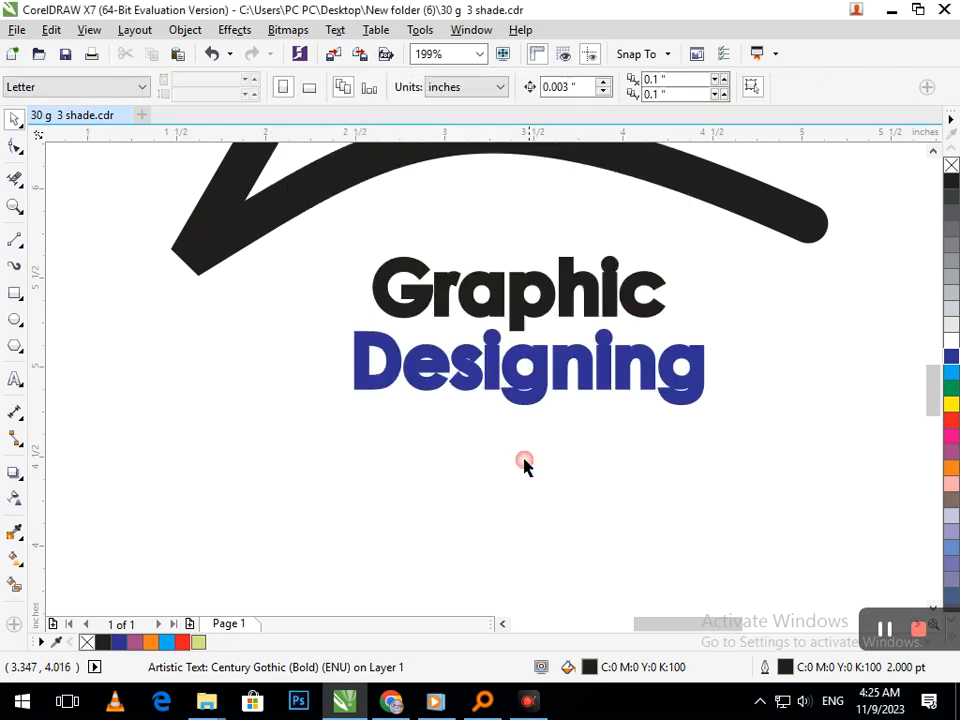
# Move the text a little lower beneath the arc and set its outline width to 1.5 pt.
pyautogui.hotkey('shift', 'F4')
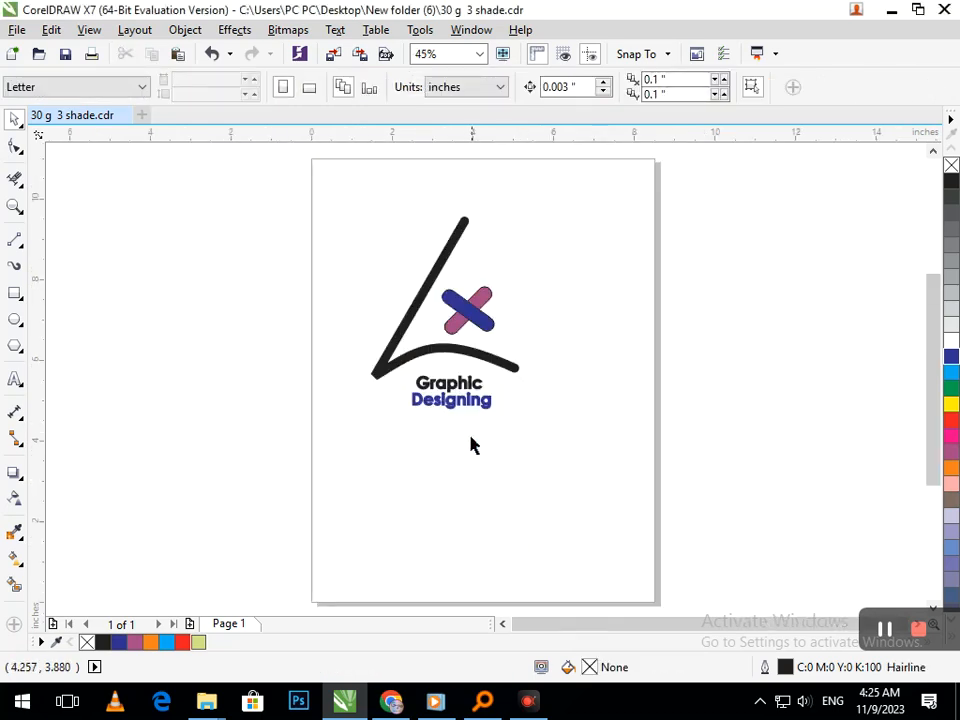
pyautogui.moveTo(448, 403); pyautogui.dragTo(453, 407)
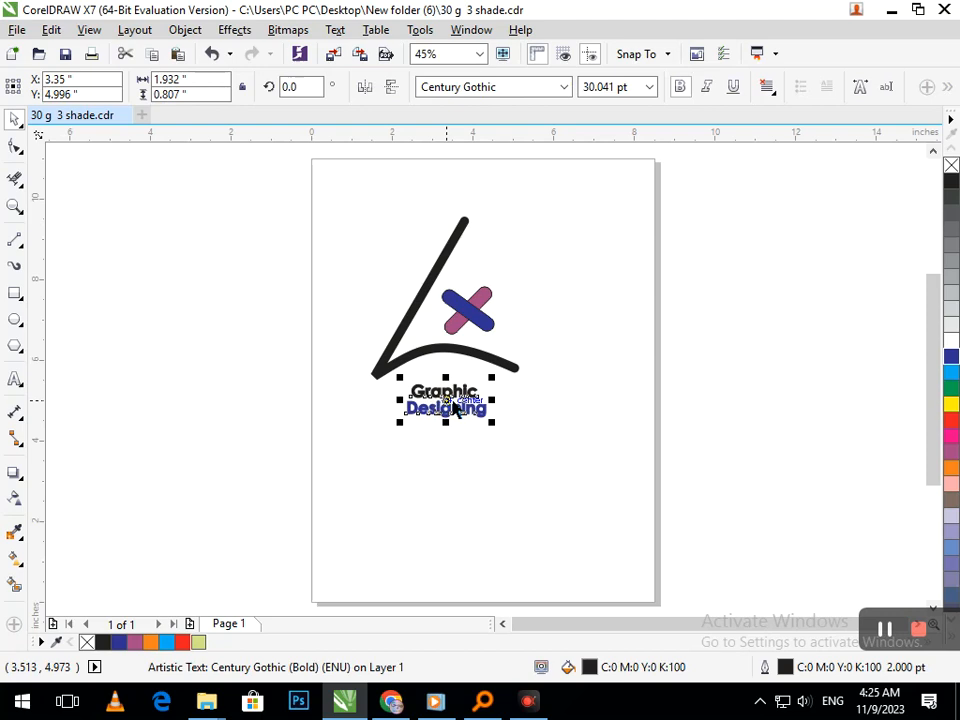
pyautogui.press('F12')
pyautogui.click(359, 227)
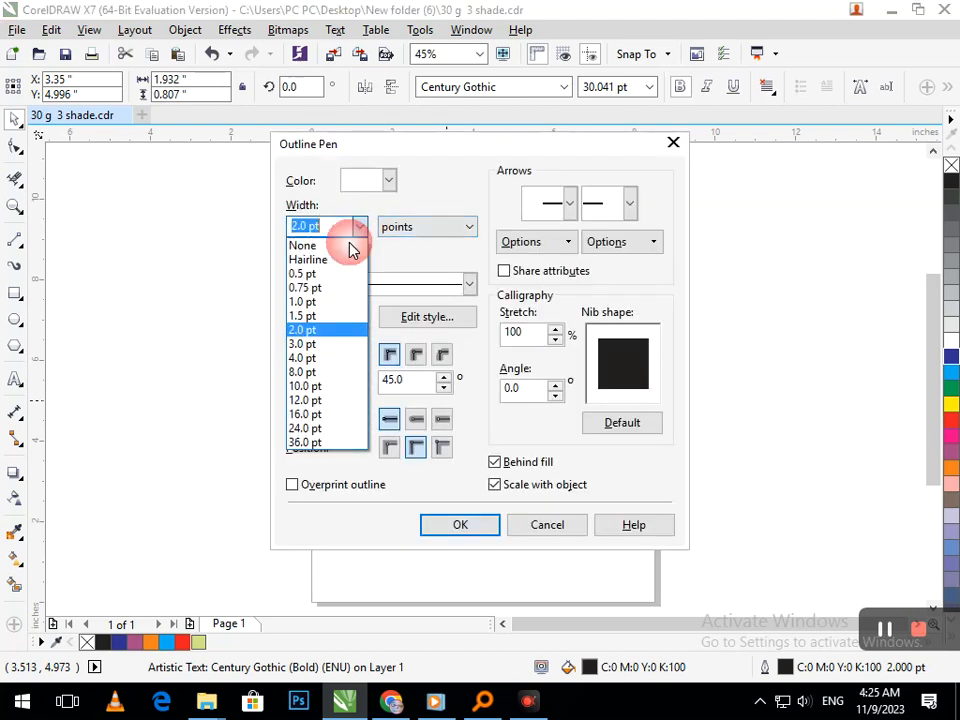
pyautogui.click(332, 317)
pyautogui.click(441, 523)
pyautogui.click(499, 546)
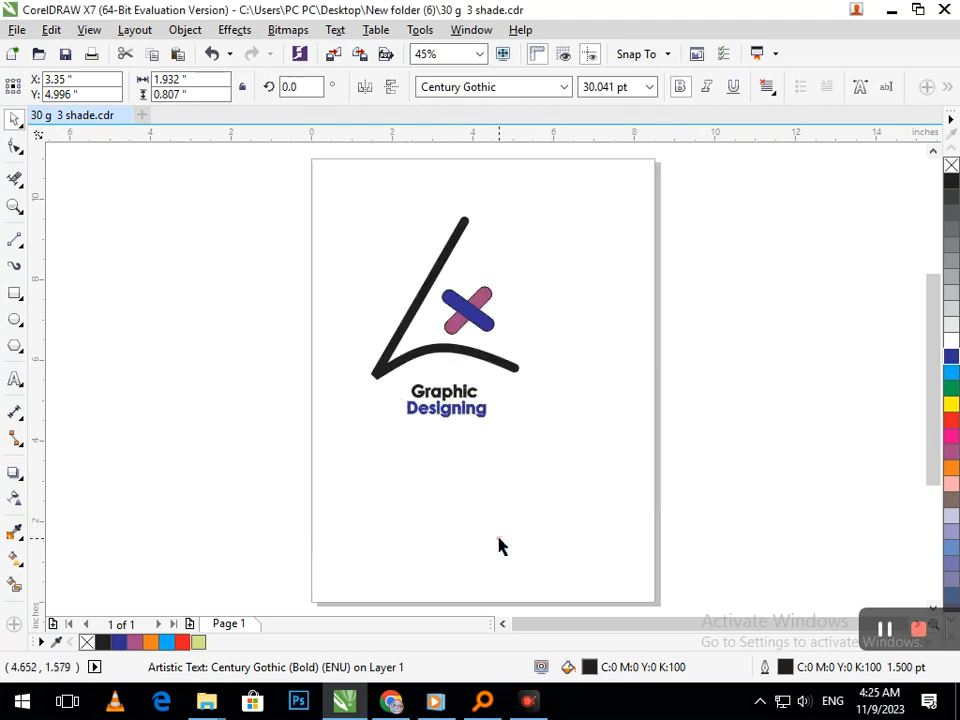
# Enlarge the "Graphic Designing" text proportionally about its centre beneath the arc.
pyautogui.click(404, 413)
pyautogui.moveTo(396, 420); pyautogui.dragTo(389, 428)
pyautogui.click(436, 510)
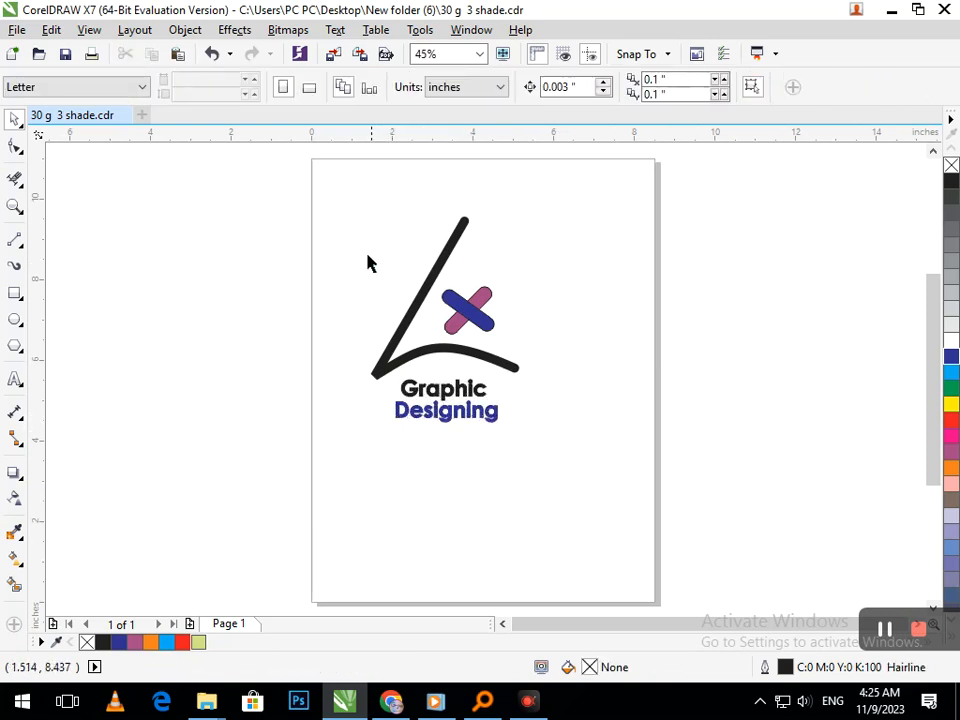
# Try recolouring the X with an orange upper bar and dark blue ends on the lower bar.
pyautogui.moveTo(306, 184); pyautogui.dragTo(537, 466)
pyautogui.click(589, 377)
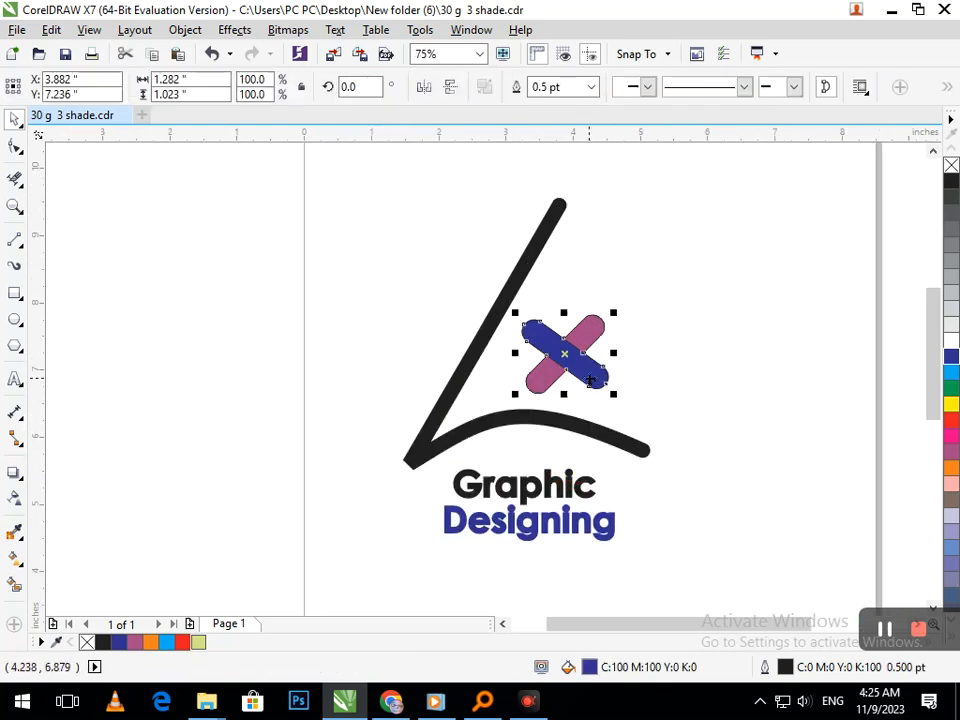
pyautogui.click(950, 472)
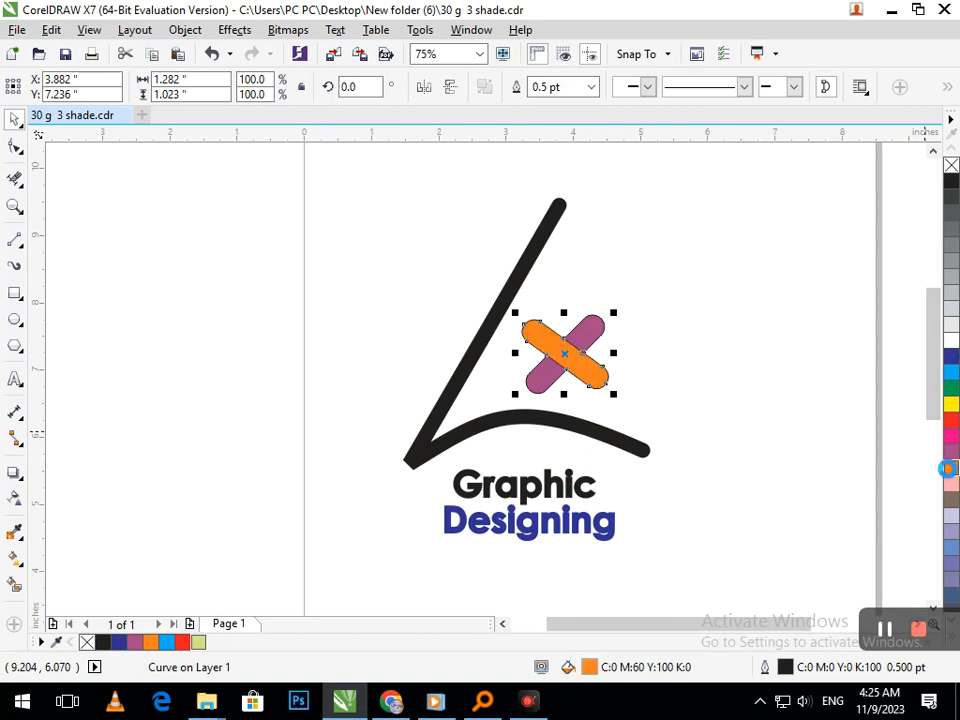
pyautogui.click(652, 360)
pyautogui.click(583, 332)
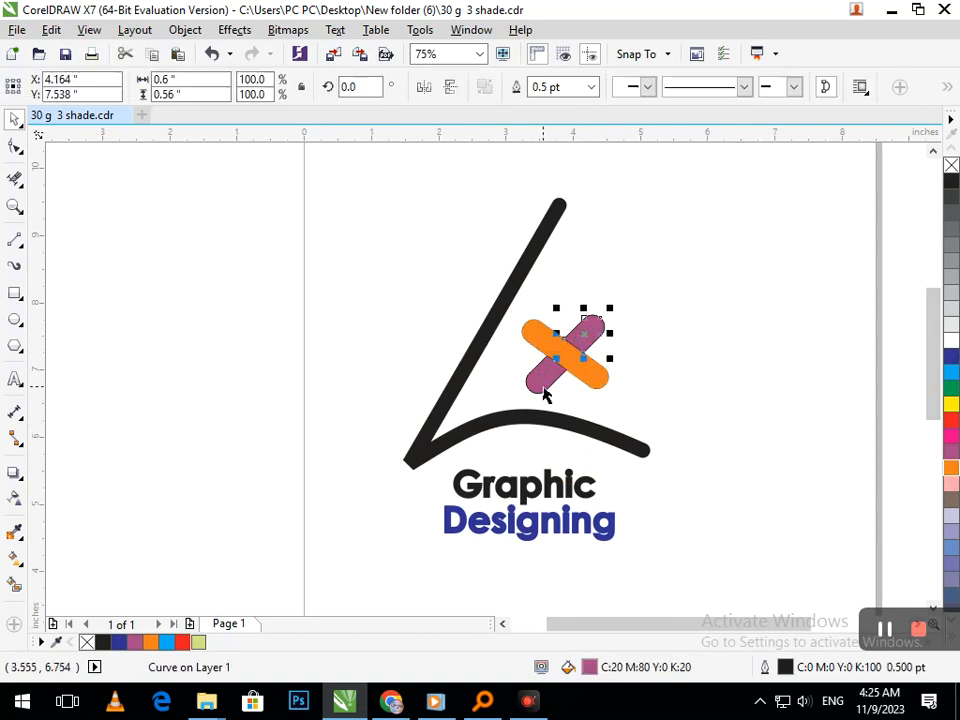
pyautogui.keyDown('shift'); pyautogui.click(594, 372); pyautogui.keyUp('shift')
pyautogui.click(951, 356)
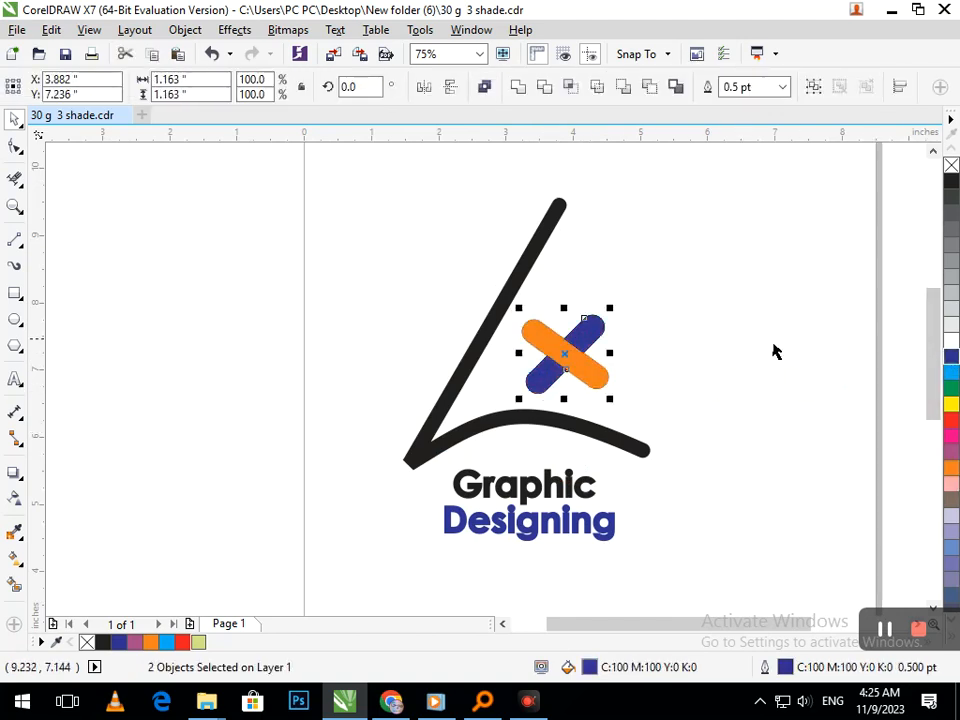
# Undo the orange and dark blue recolouring of the X.
pyautogui.click(707, 368)
pyautogui.hotkey('ctrl', 'z')
pyautogui.hotkey('ctrl', 'z')
pyautogui.hotkey('ctrl', 'z')
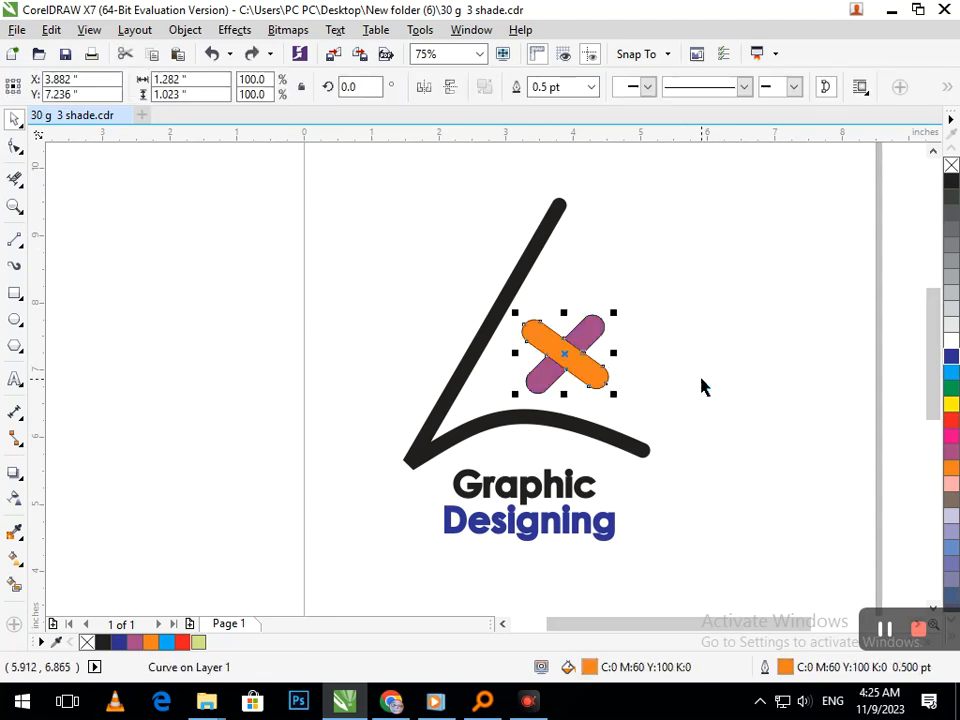
pyautogui.click(700, 389)
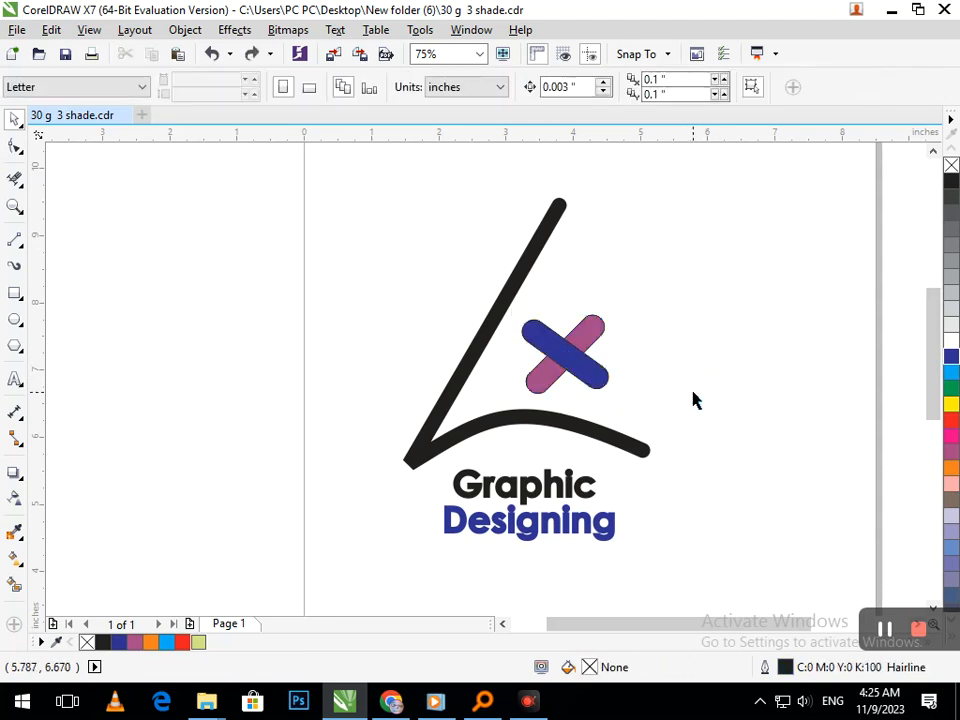
# Select the entire logo, including its text, and group it.
pyautogui.hotkey('shift', 'F4')
pyautogui.moveTo(289, 178); pyautogui.dragTo(626, 446)
pyautogui.hotkey('ctrl', 'g')
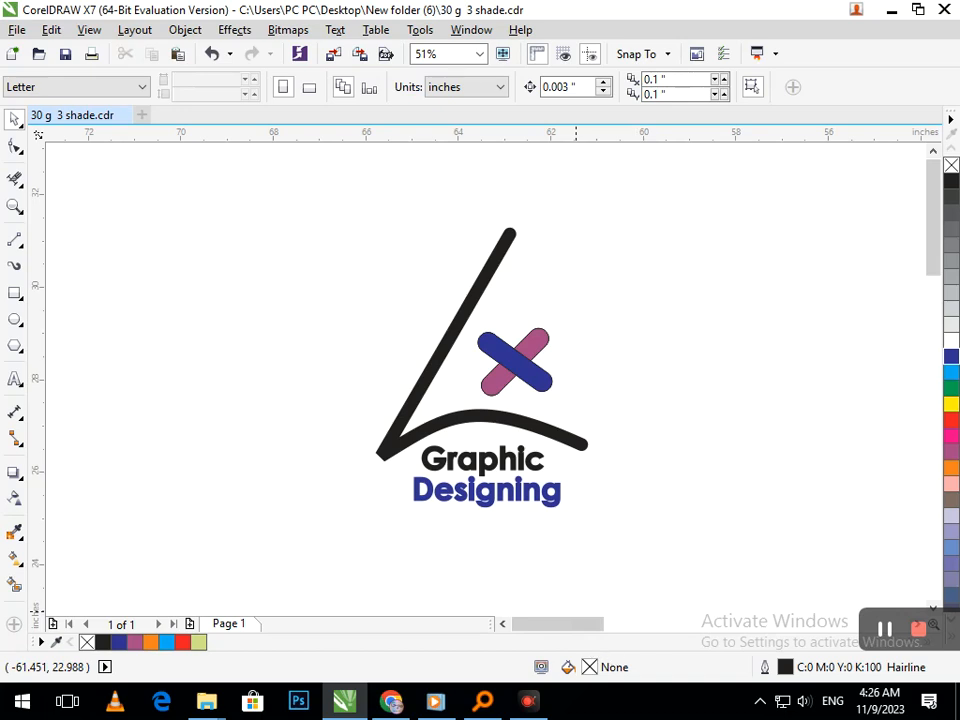
# Move the text slightly lower beneath the arc and nudge it into position.
pyautogui.moveTo(514, 499); pyautogui.dragTo(517, 511)
pyautogui.press('Up')
pyautogui.press('Up')
pyautogui.press('Up')
pyautogui.press('Up')
pyautogui.press('Up')
pyautogui.press('Up')
pyautogui.press('Up')
pyautogui.press('Up')
pyautogui.press('Up')
pyautogui.press('Up')
pyautogui.press('Up')
pyautogui.press('Up')
pyautogui.press('Up')
pyautogui.press('Up')
pyautogui.press('Up')
pyautogui.press('Up')
pyautogui.press('Up')
pyautogui.press('Up')
pyautogui.press('Up')
pyautogui.press('Up')
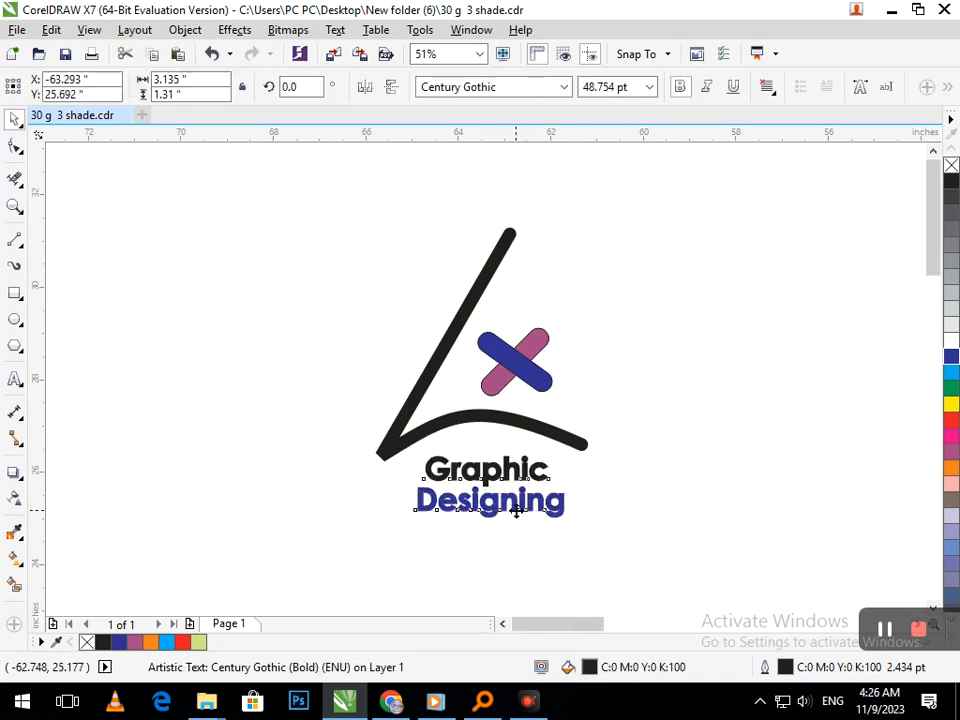
pyautogui.click(584, 445)
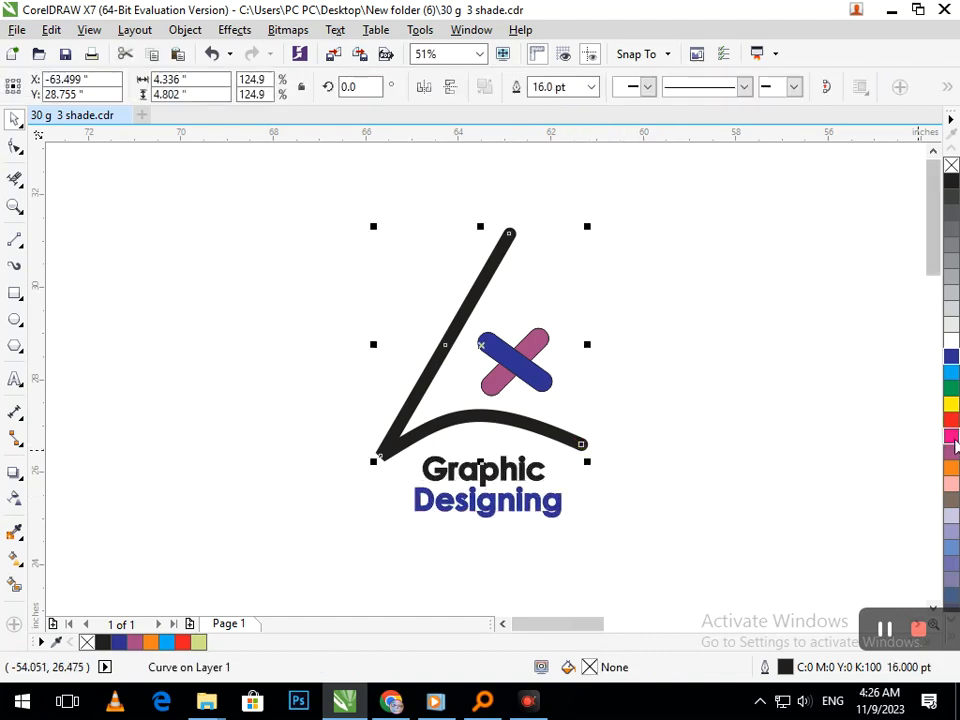
pyautogui.click(781, 504)
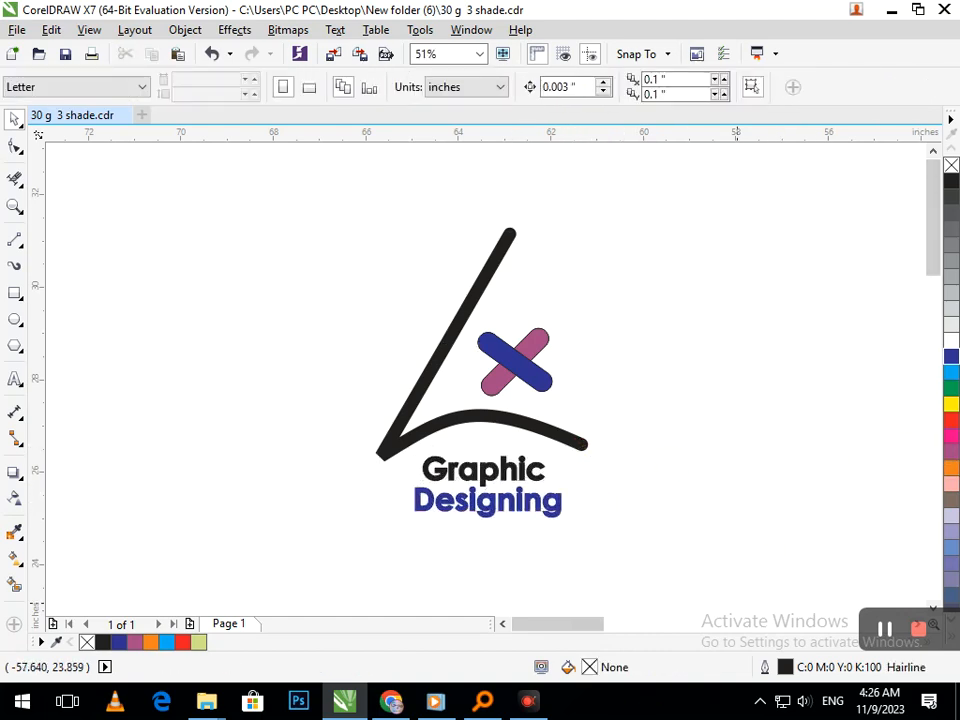